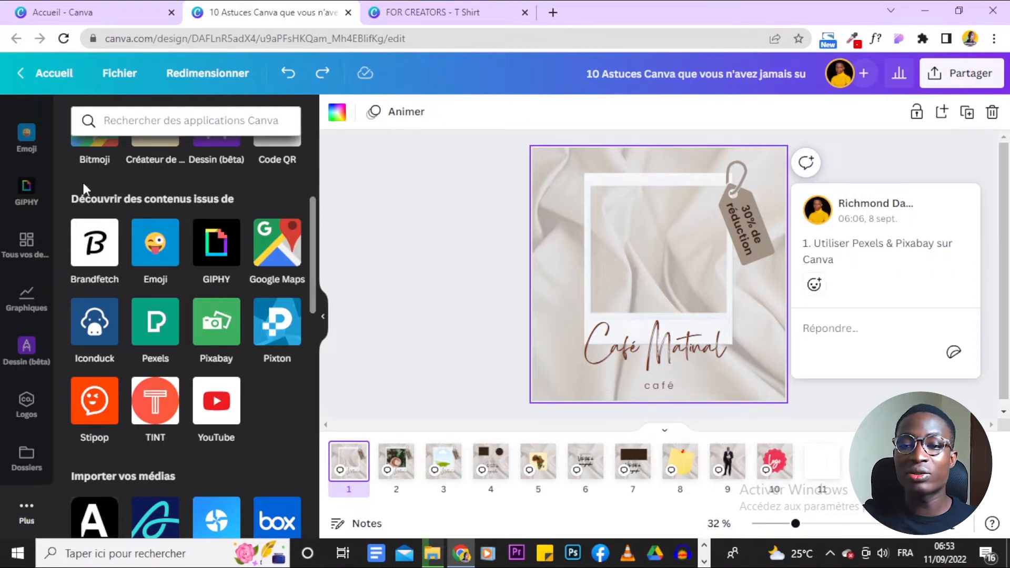
- Open the Pexels photo library inside the editor and browse through its free images
click(156, 329)
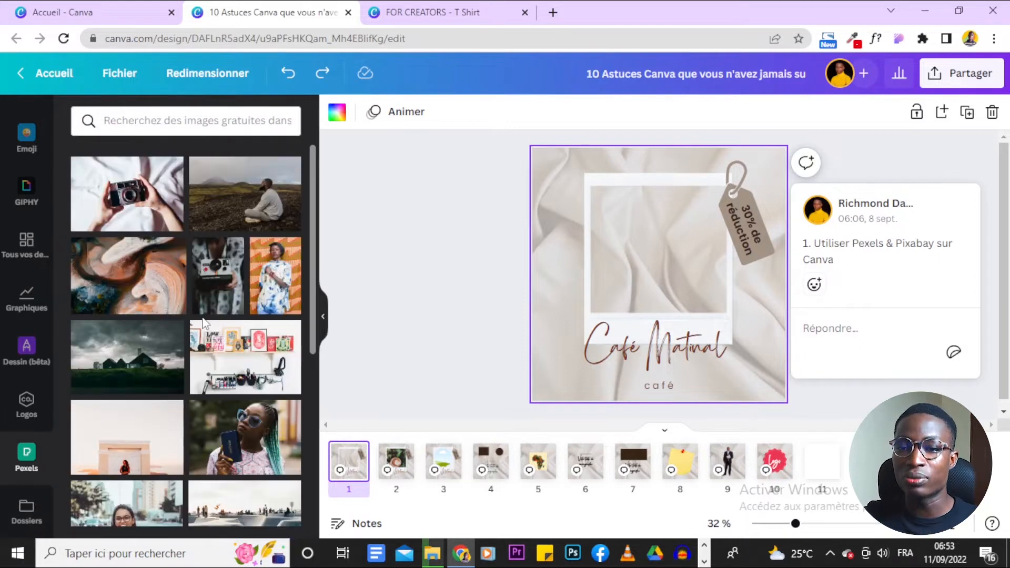
scroll(204, 322, down, 15)
scroll(204, 317, down, 10)
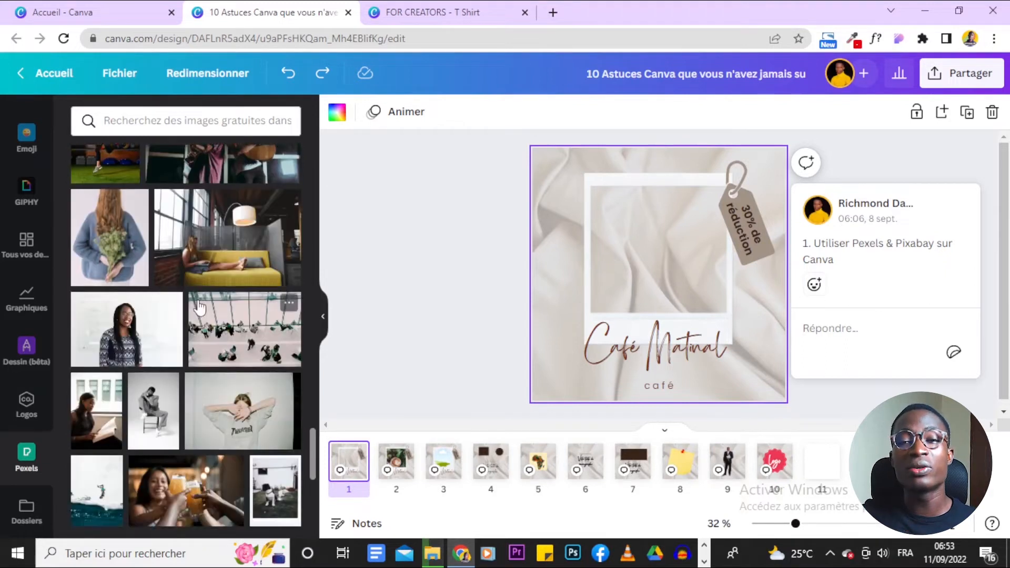
scroll(198, 308, down, 4)
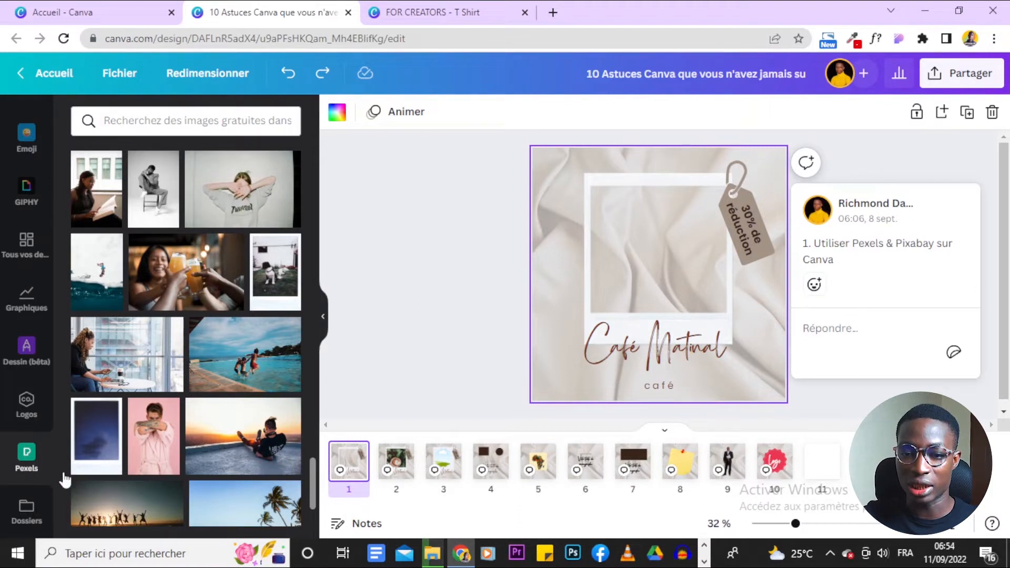
scroll(24, 437, down, 1)
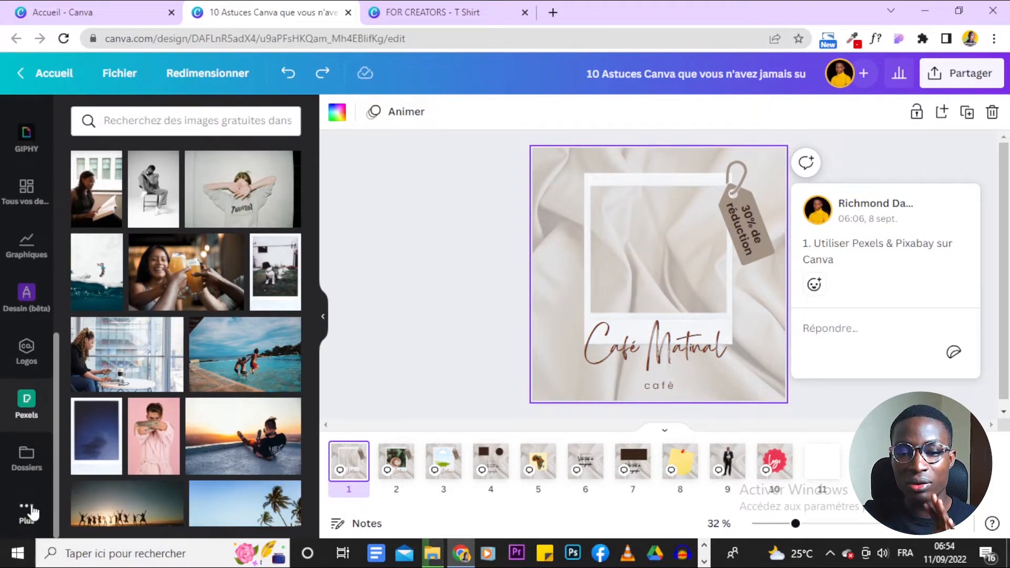
- Open the Pixabay photo library from the apps list and browse through its free images
click(31, 507)
scroll(178, 402, down, 3)
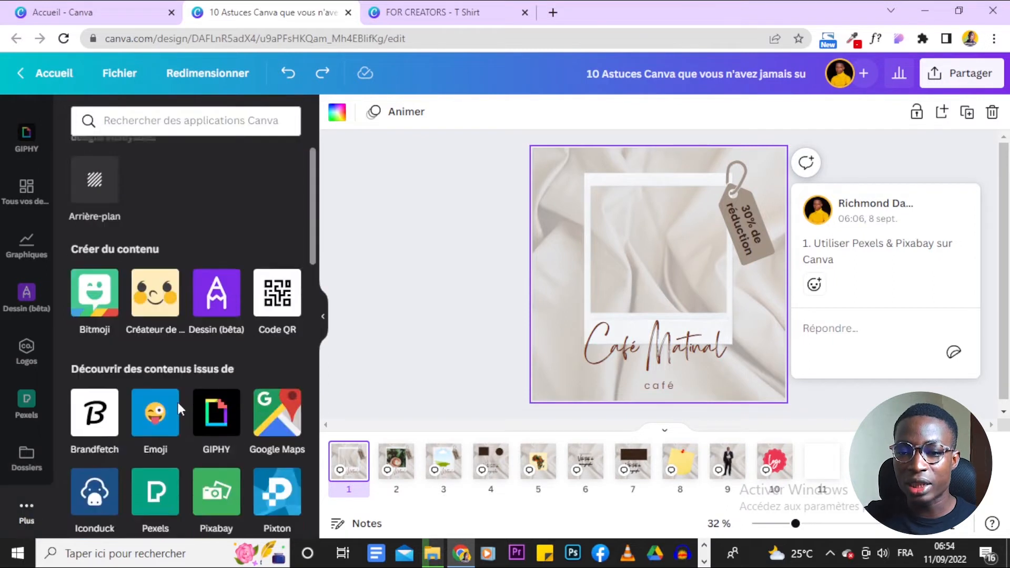
click(213, 411)
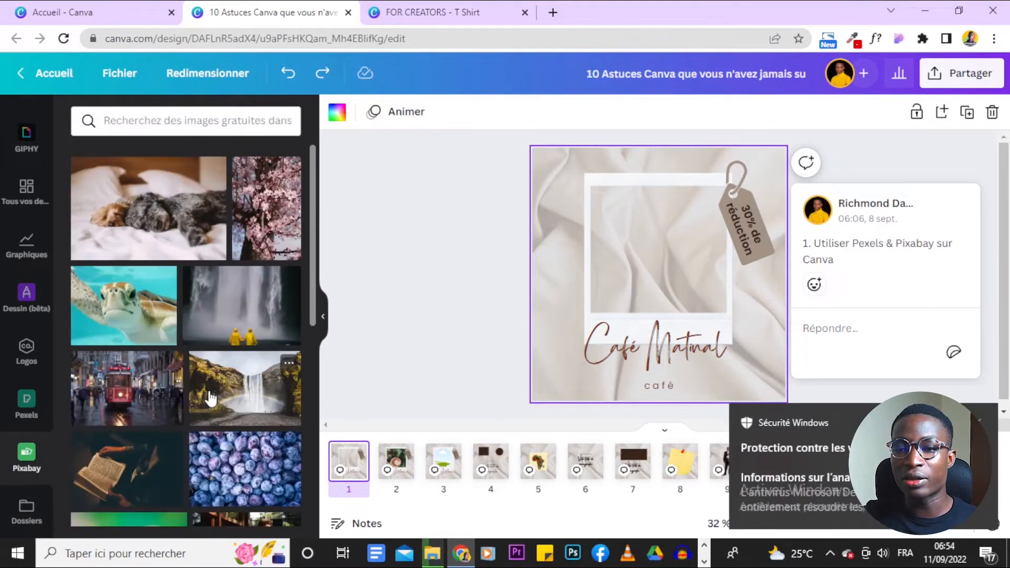
scroll(179, 314, down, 2)
scroll(178, 311, down, 5)
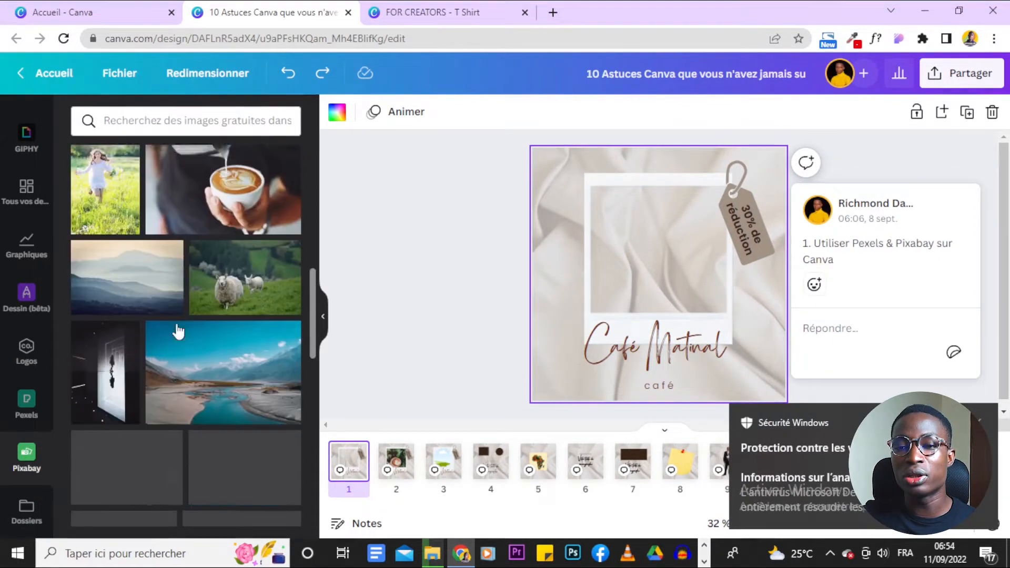
scroll(176, 312, down, 4)
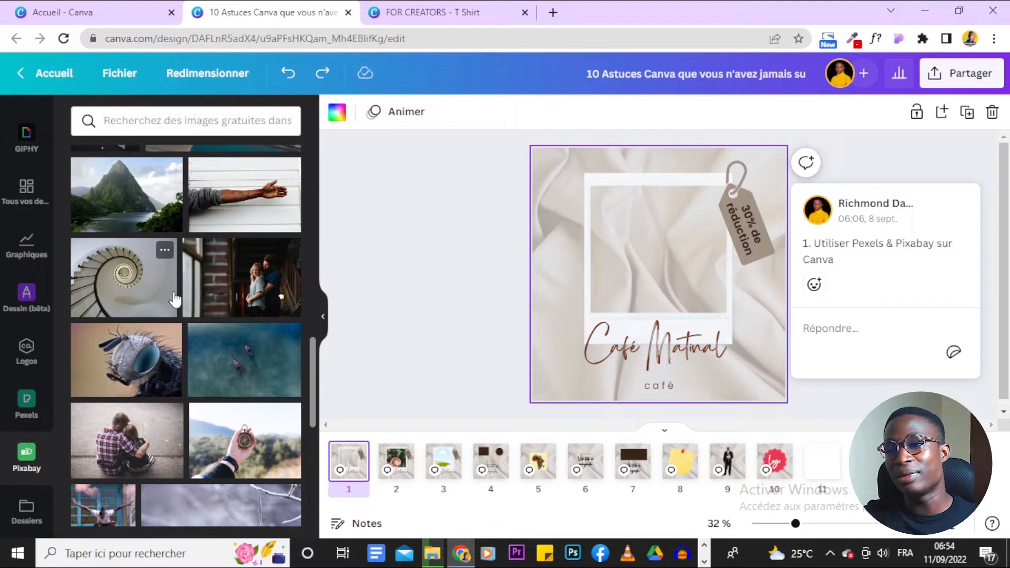
scroll(175, 300, down, 6)
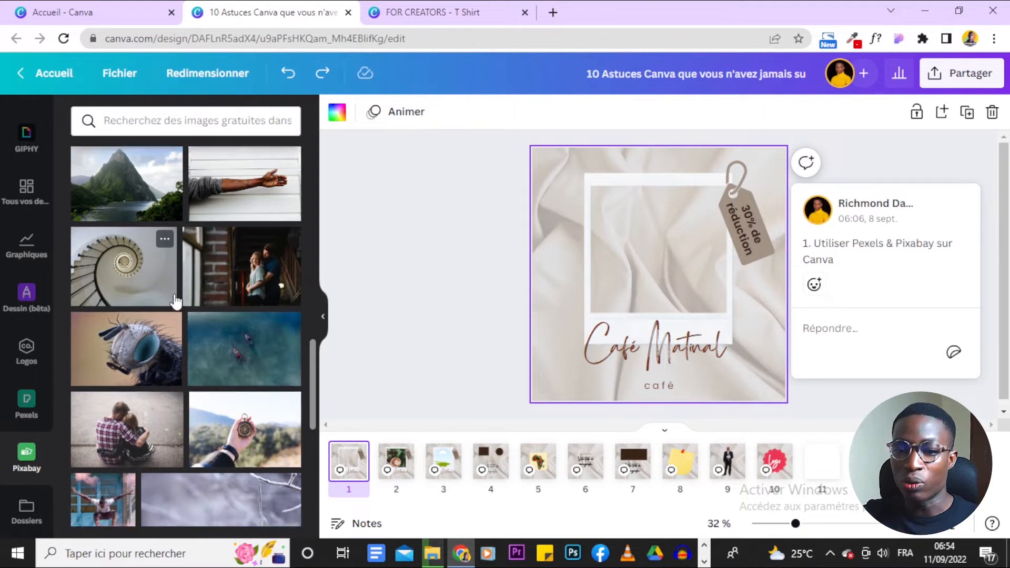
- Return to the Pexels library and search it for "café matinal"
click(24, 413)
click(149, 113)
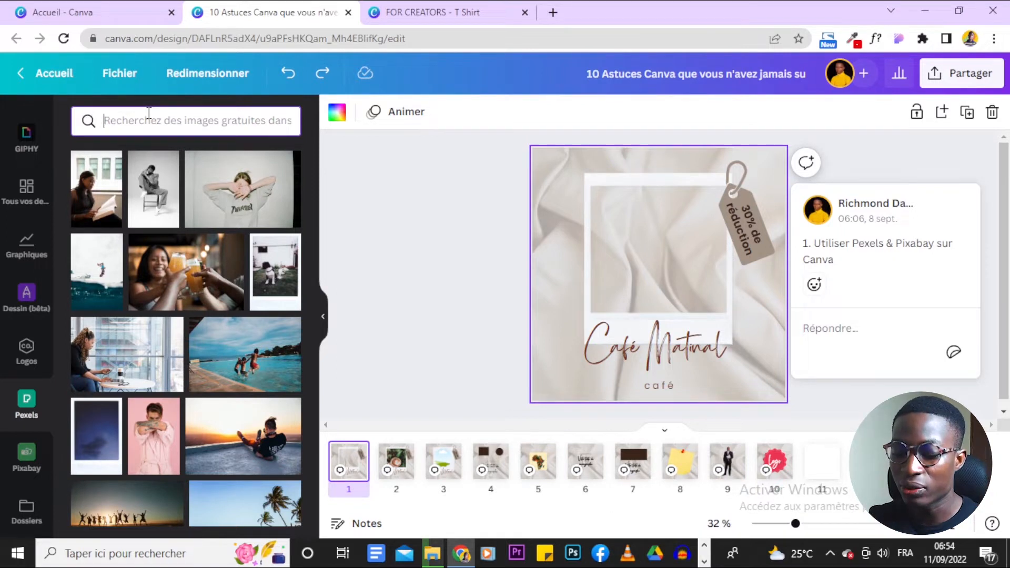
text(ca)
key(BackSpace)
key(BackSpace)
text(café matinal)
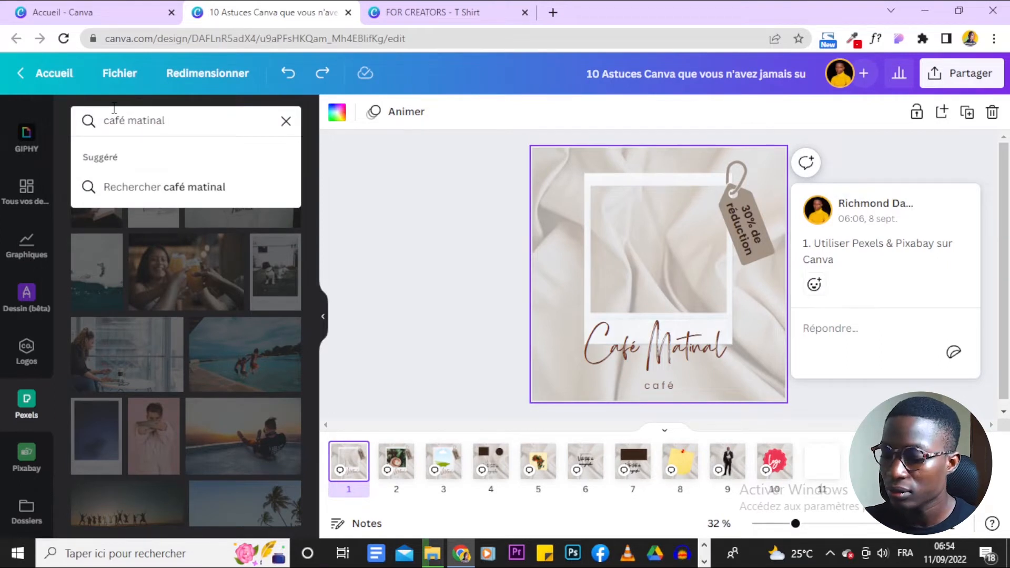
key(Return)
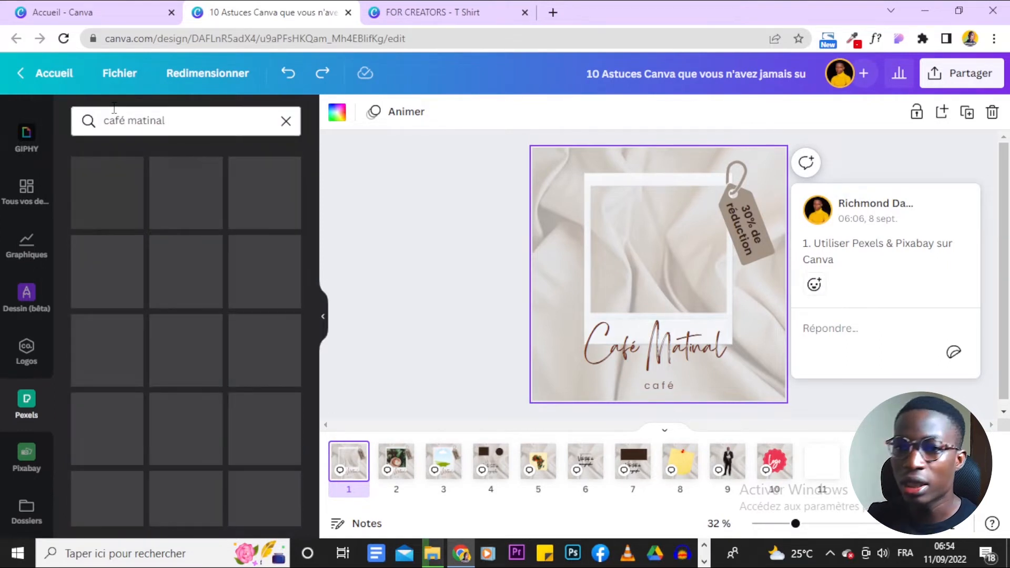
- Find the photo of a croissant and coffee cup on black among the results and place it on page 1
scroll(169, 299, down, 3)
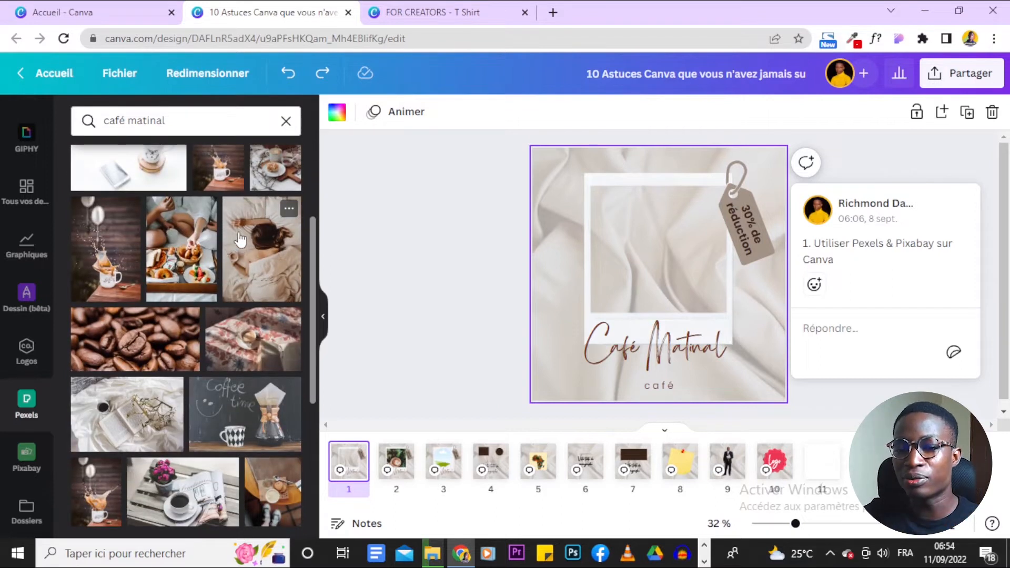
scroll(239, 240, down, 6)
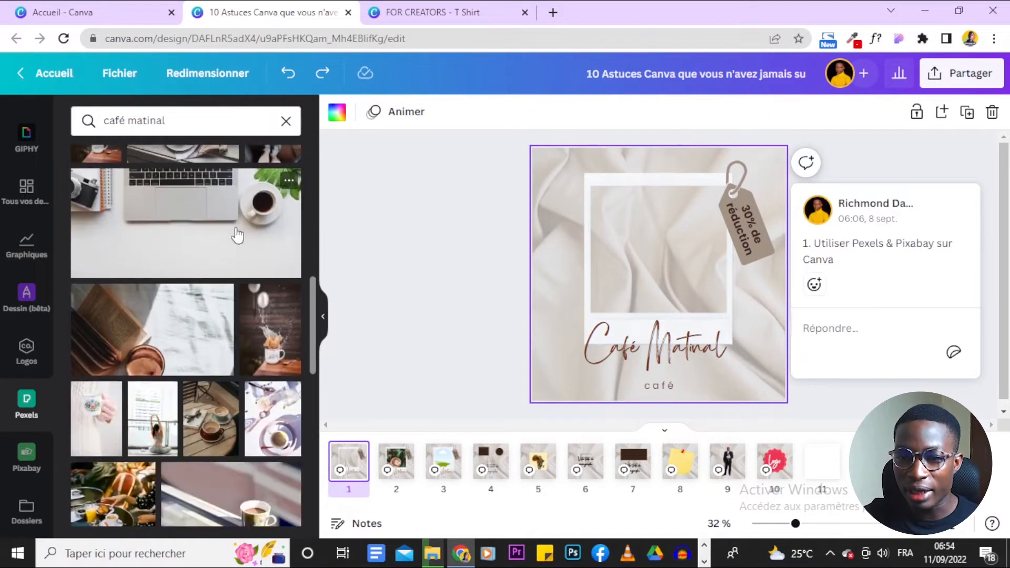
scroll(237, 231, down, 4)
scroll(207, 441, down, 4)
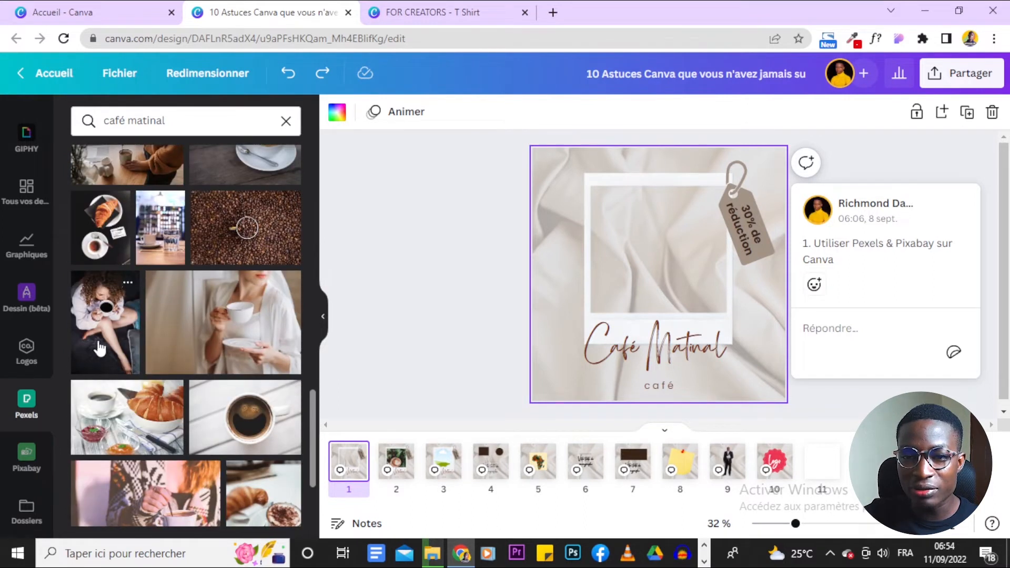
drag(102, 226, 573, 344)
- Crop and shrink the croissant photo to about 600 px square so it fits the polaroid frame's opening
drag(650, 376, 650, 368)
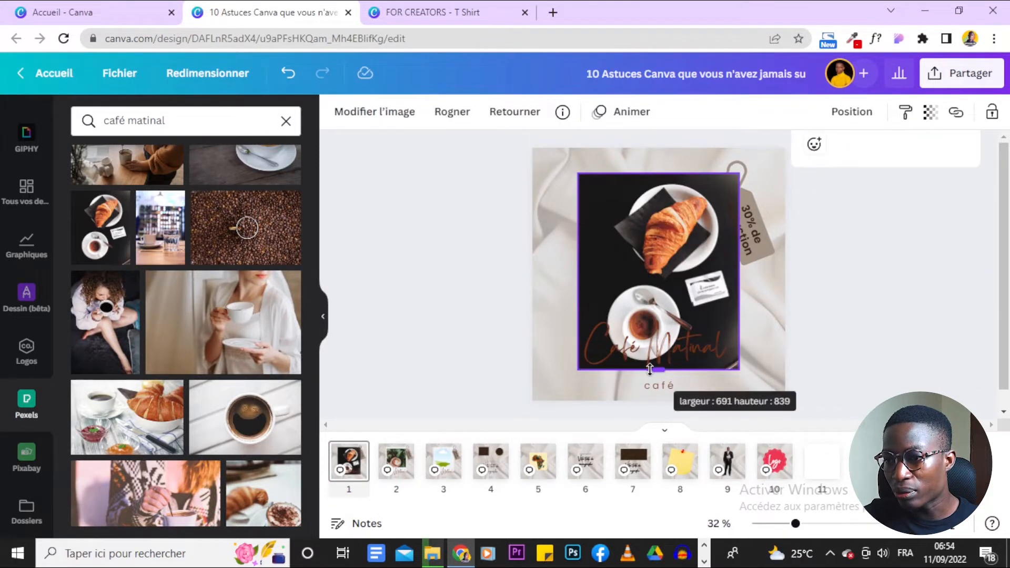
click(579, 169)
click(583, 178)
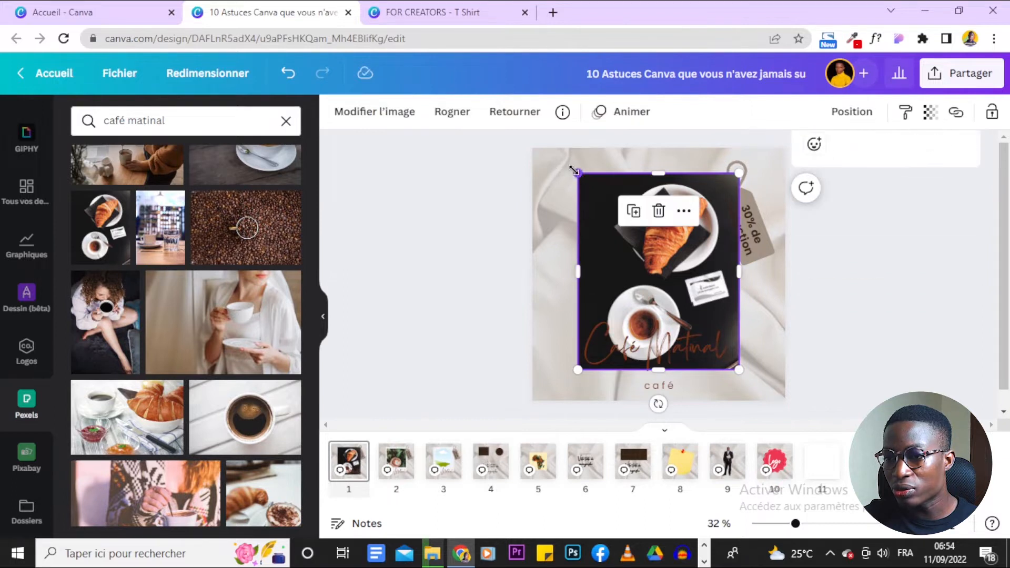
drag(577, 172, 611, 205)
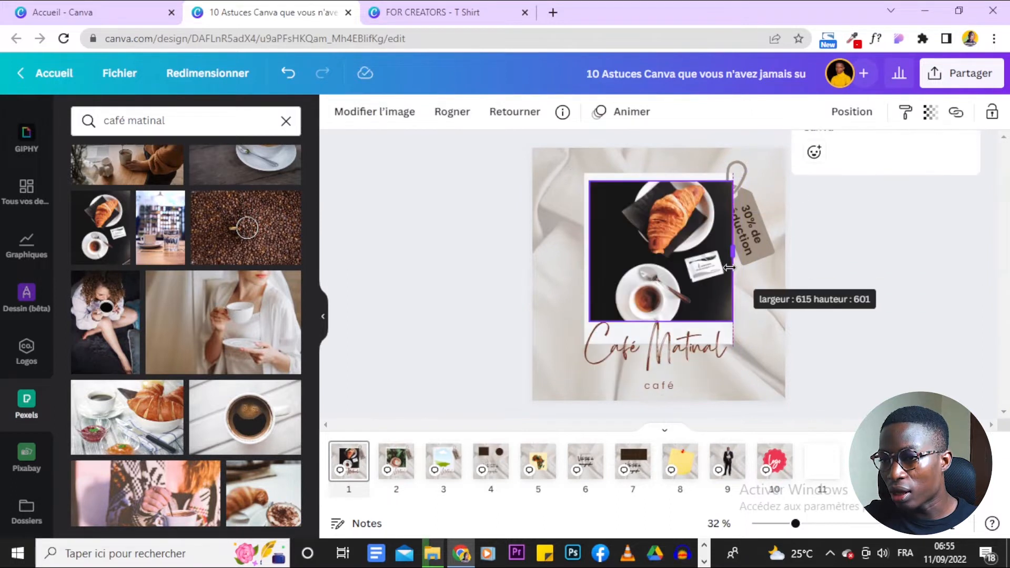
drag(729, 268, 726, 268)
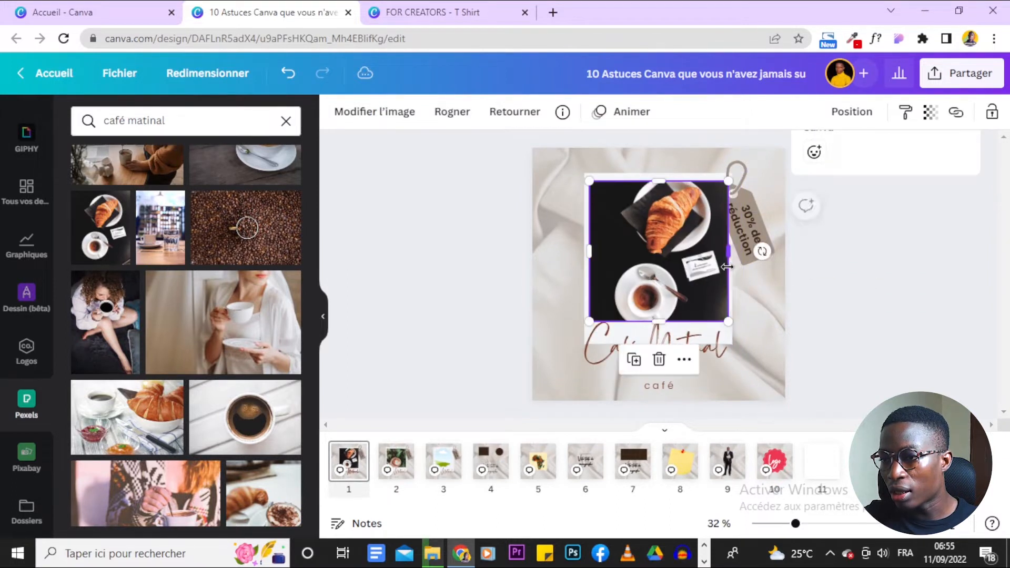
- Send the croissant photo one layer backward and deselect it
click(853, 114)
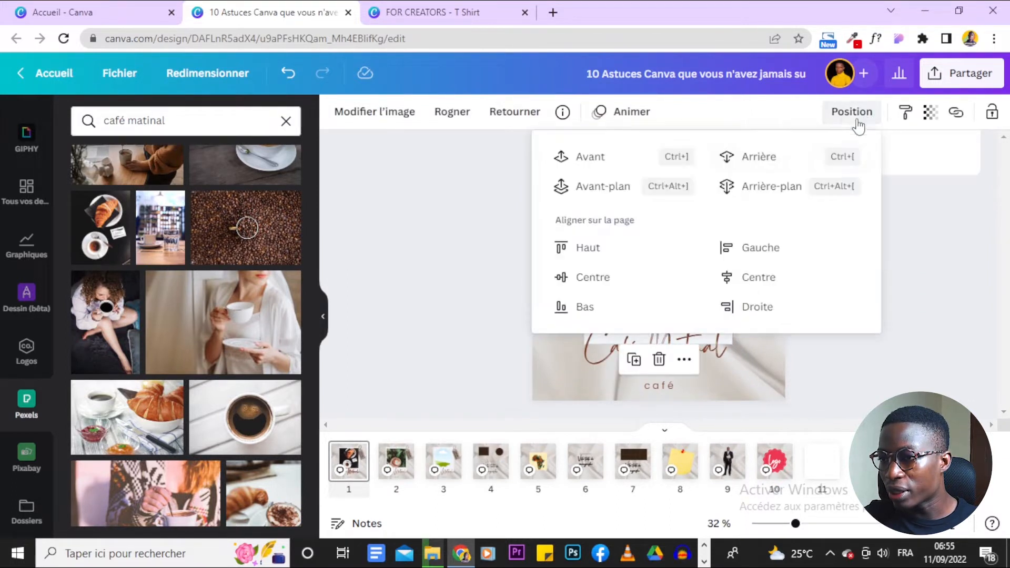
click(797, 158)
click(896, 262)
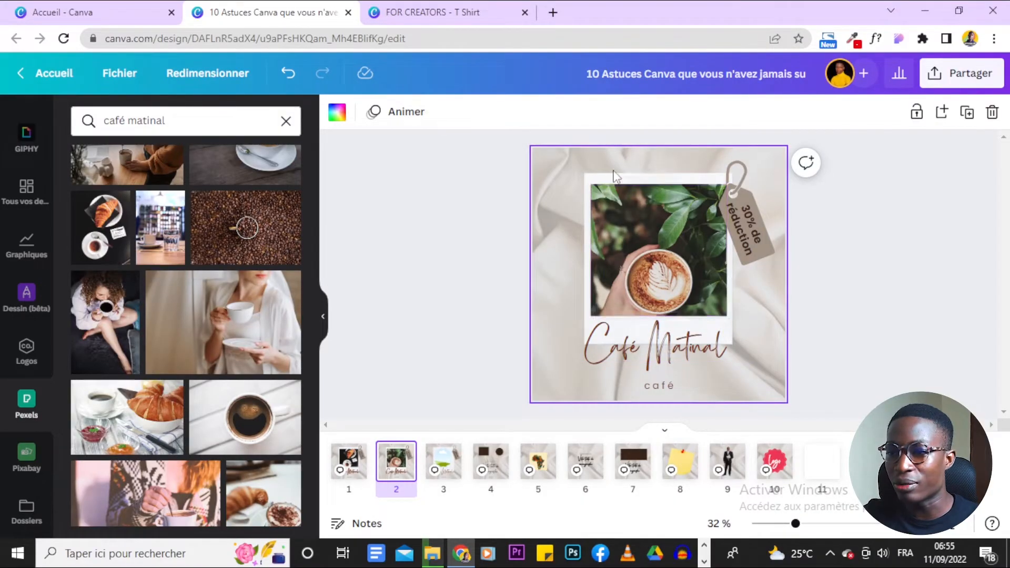
- On page 2, move the coffee photo up and left to the polaroid frame's upper-left corner, and deselect it
click(657, 233)
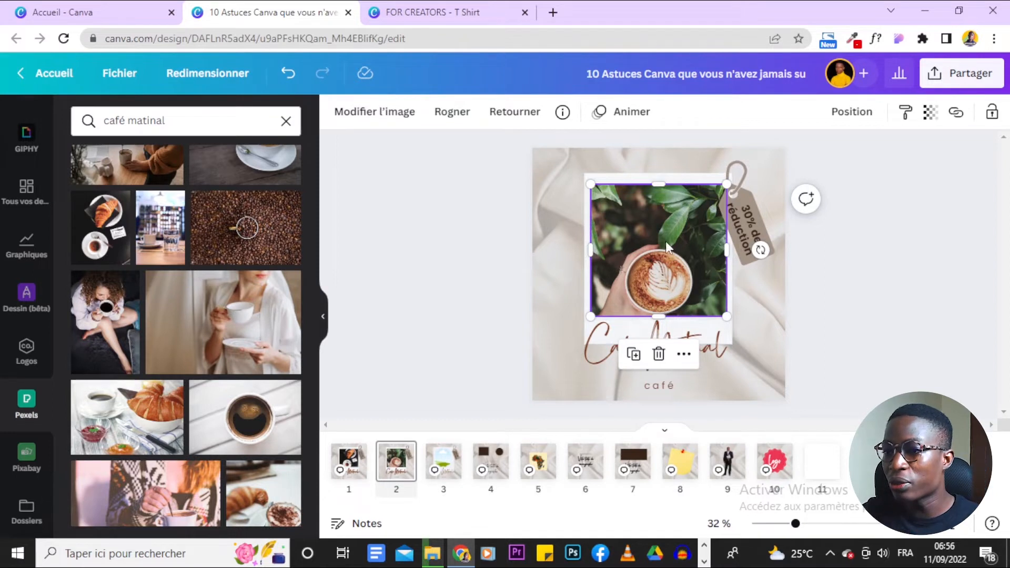
drag(667, 263, 660, 246)
click(810, 204)
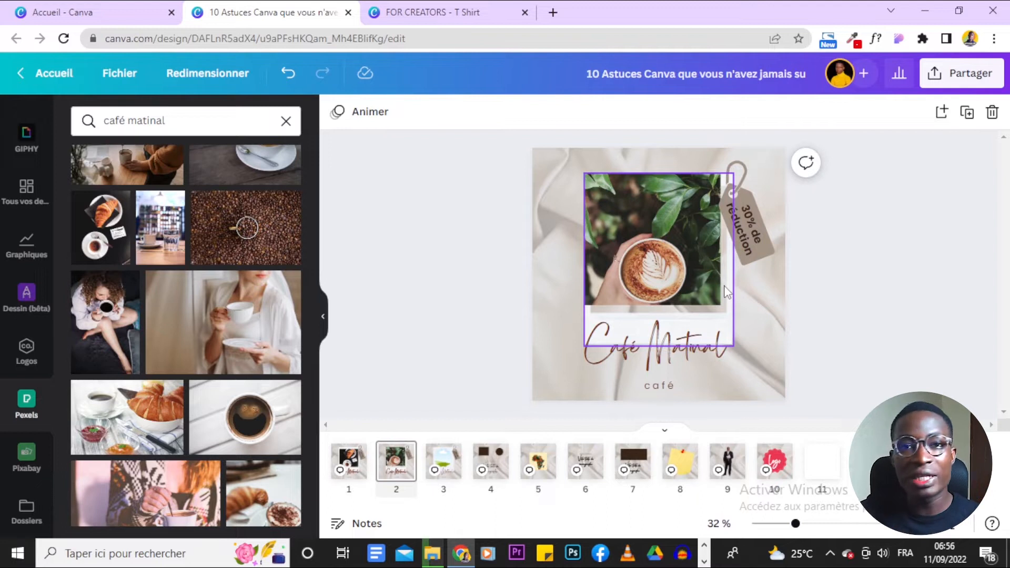
- Select the coffee photo on page 2, switch the selection to the polaroid frame beneath it, and clear the selection
click(625, 206)
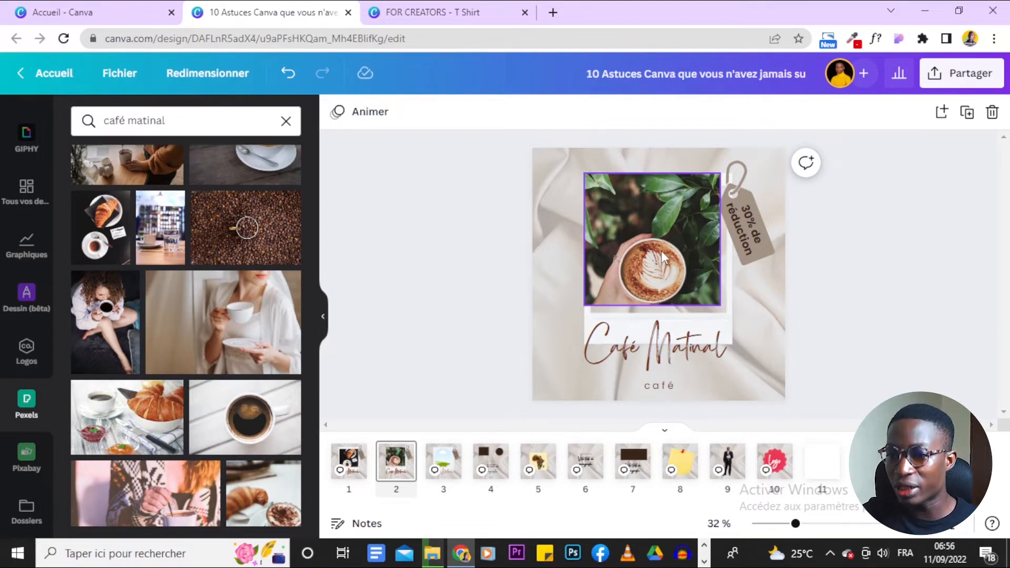
click(661, 250)
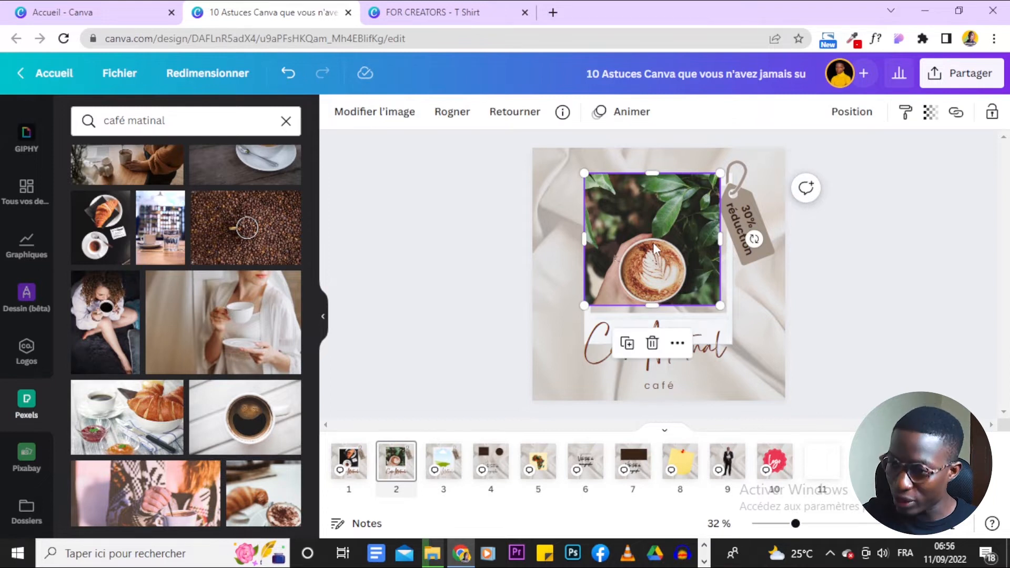
ctrl+click(654, 248)
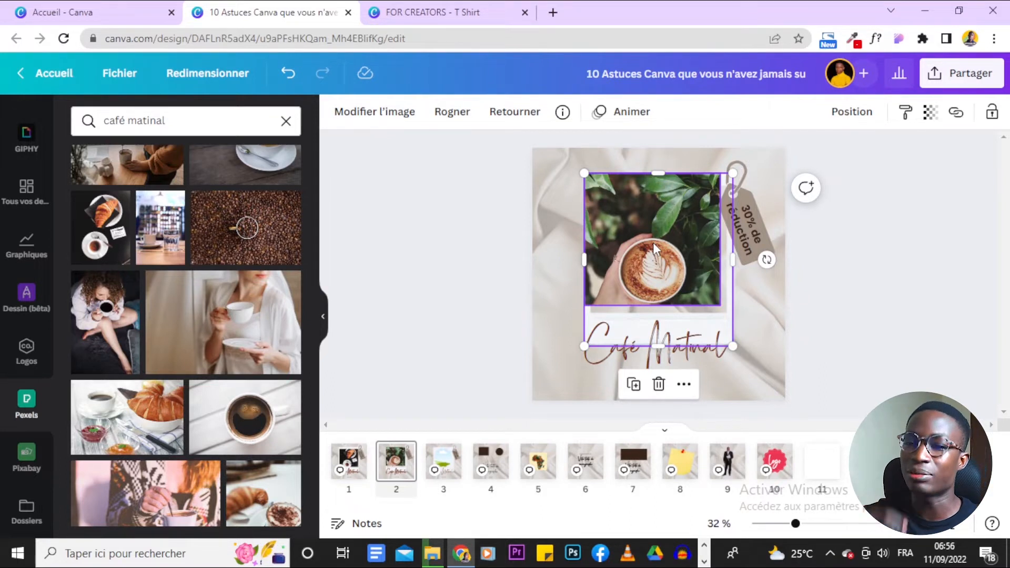
click(497, 239)
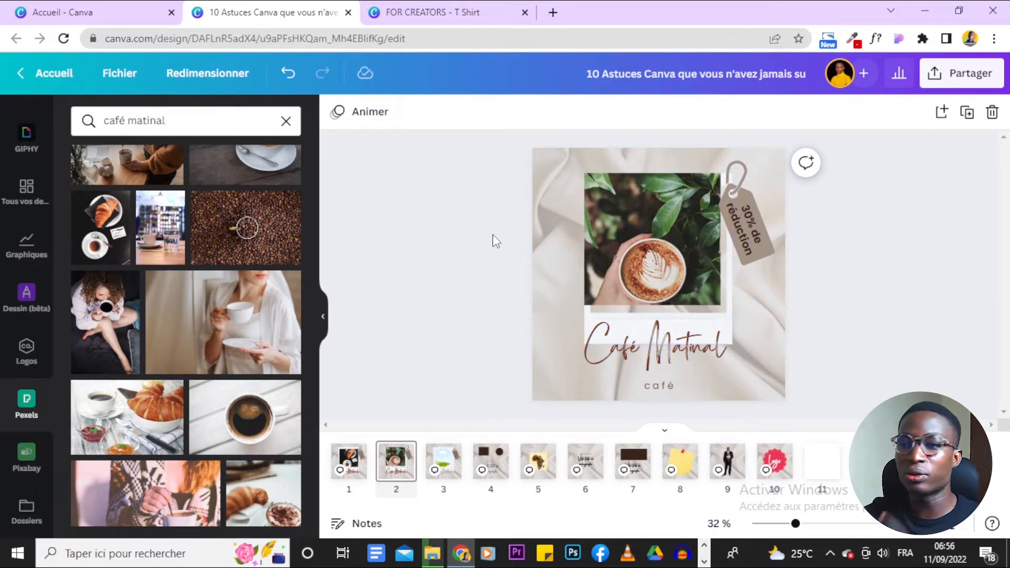
- Select the coffee photo with a selection box, select the polaroid frame by its uncovered lower part, and clear each selection
drag(451, 190, 639, 250)
click(462, 236)
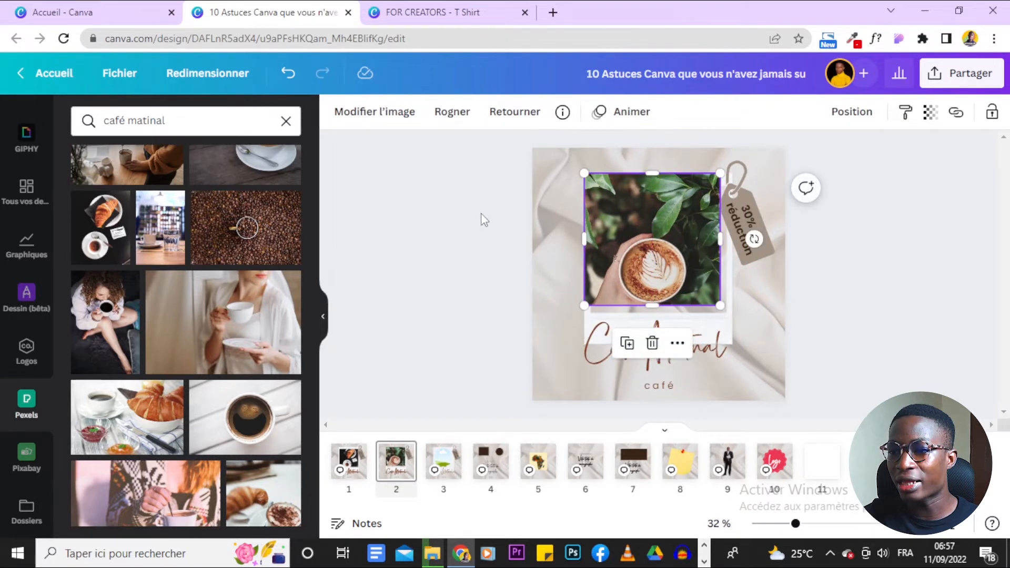
click(481, 213)
click(589, 317)
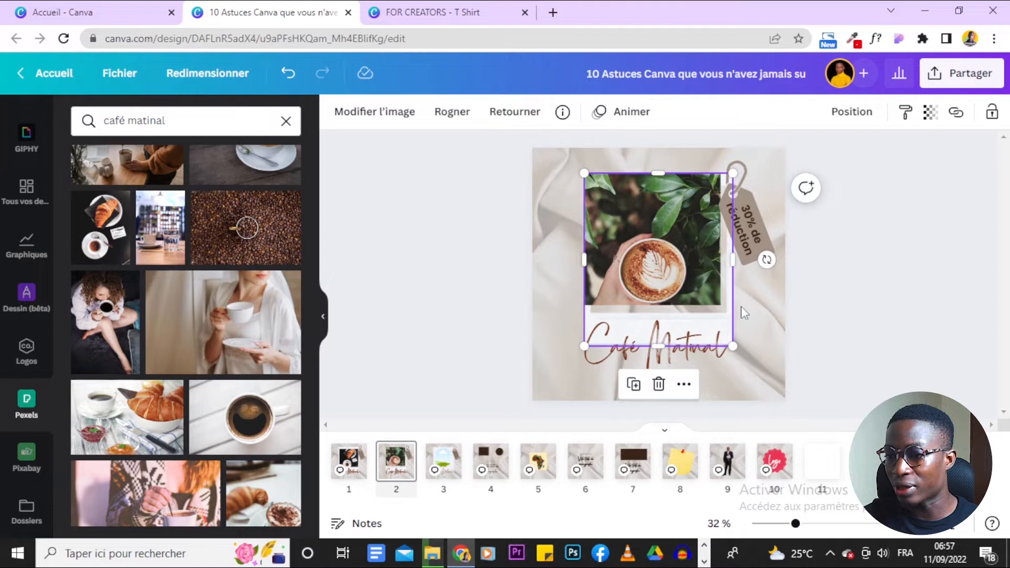
click(448, 185)
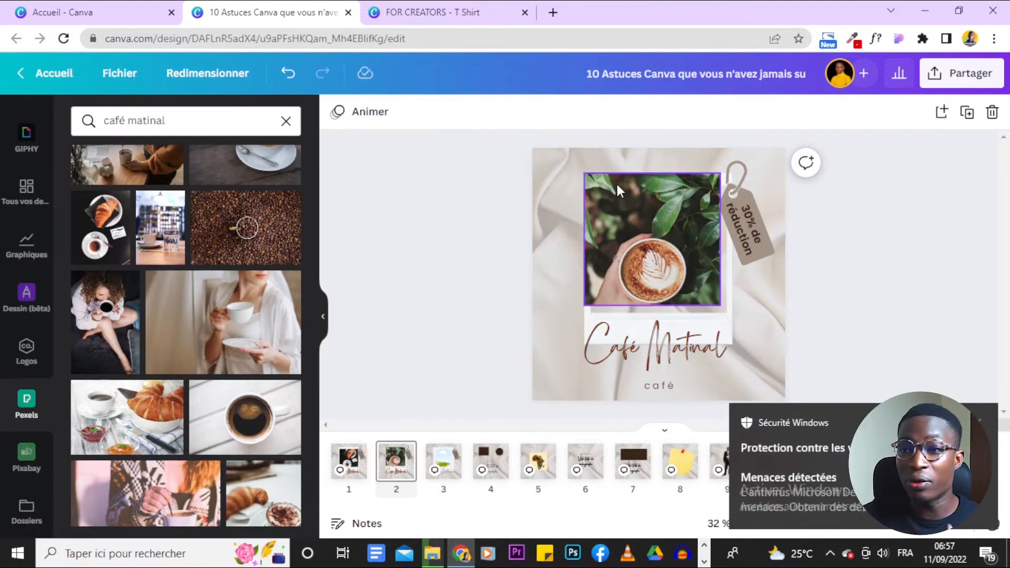
click(981, 419)
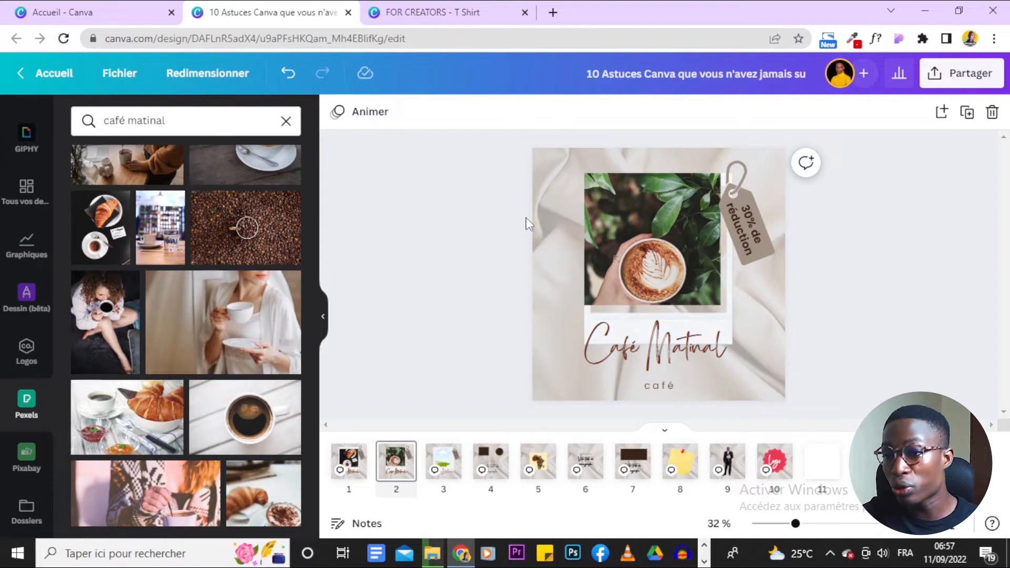
- Cycle the selection through the stacked layers at the coffee photo, from the photo to the polaroid frame to the background
ctrl+click(625, 222)
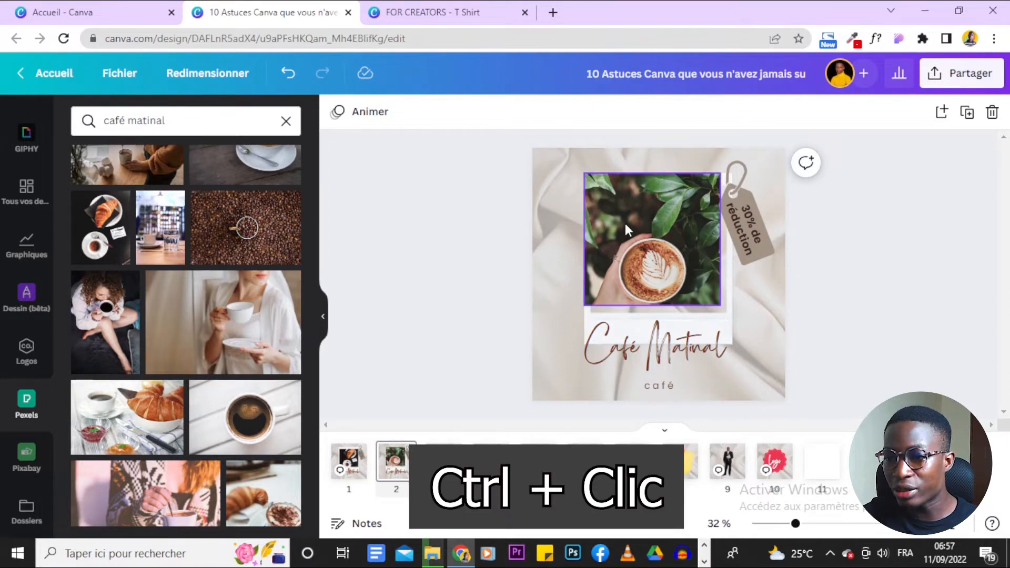
ctrl+click(624, 223)
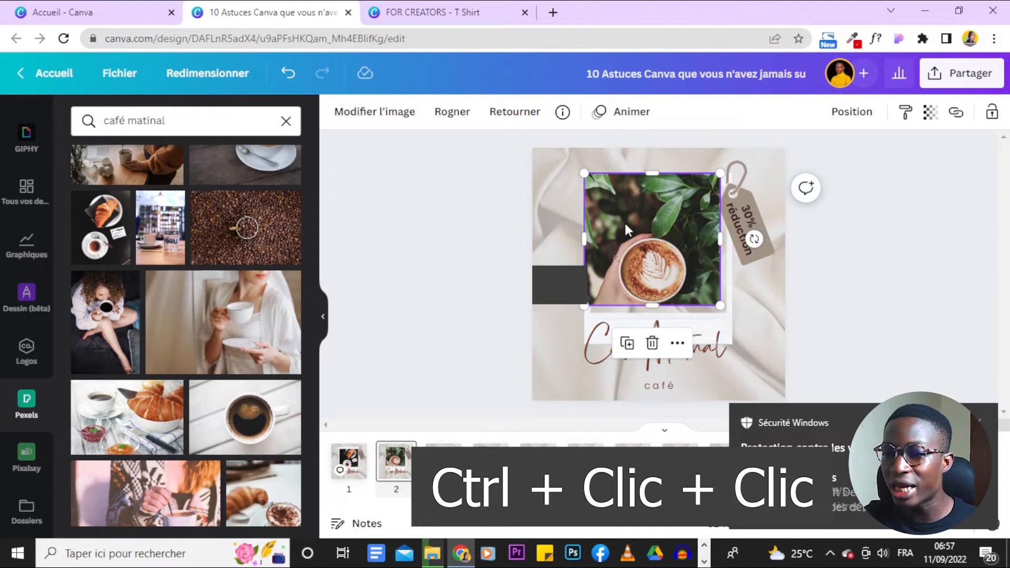
ctrl+click(625, 222)
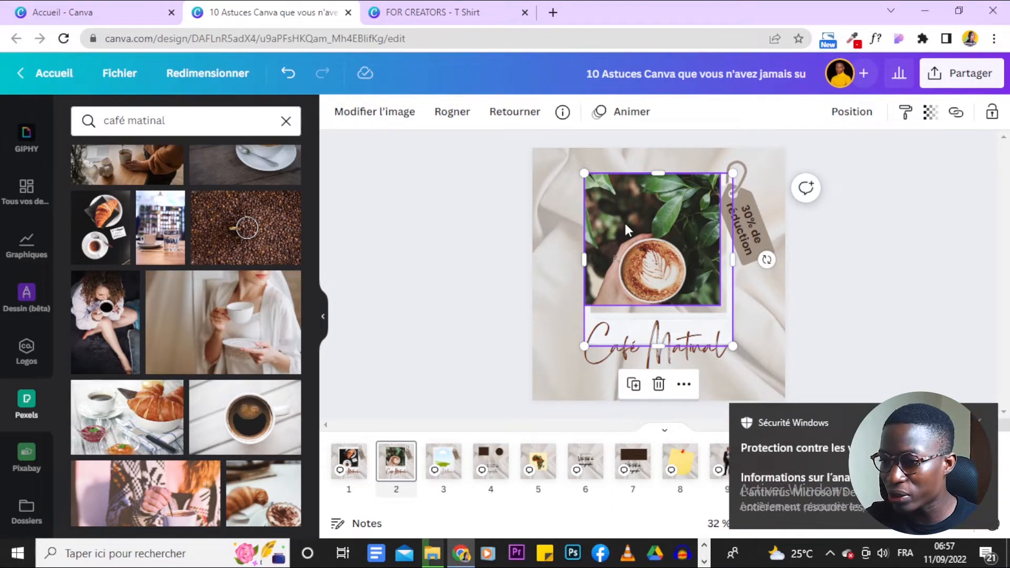
click(625, 223)
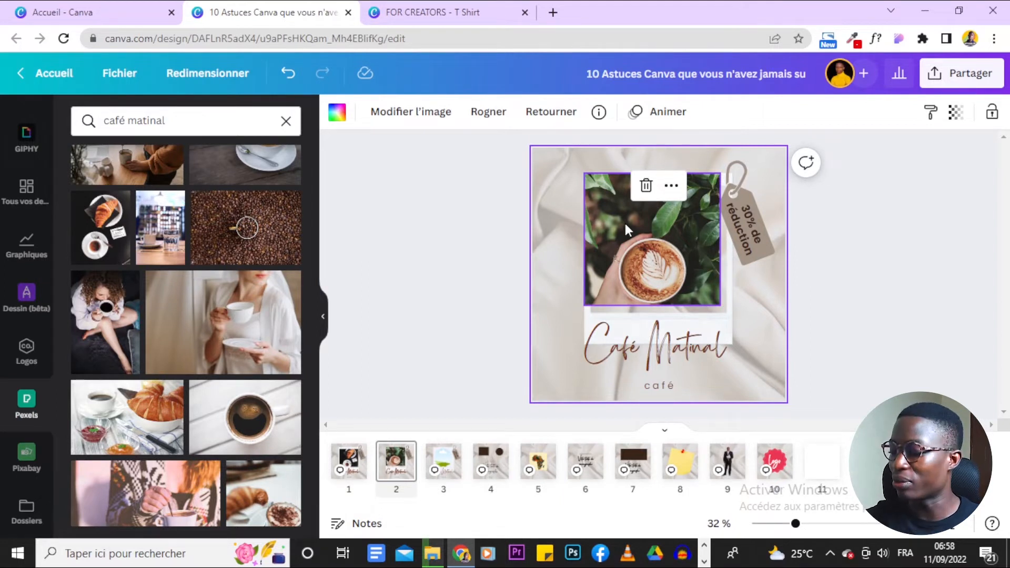
- Select the coffee photo on page 2 and cycle repeatedly through the layers stacked beneath it, ending on the polaroid frame
click(625, 223)
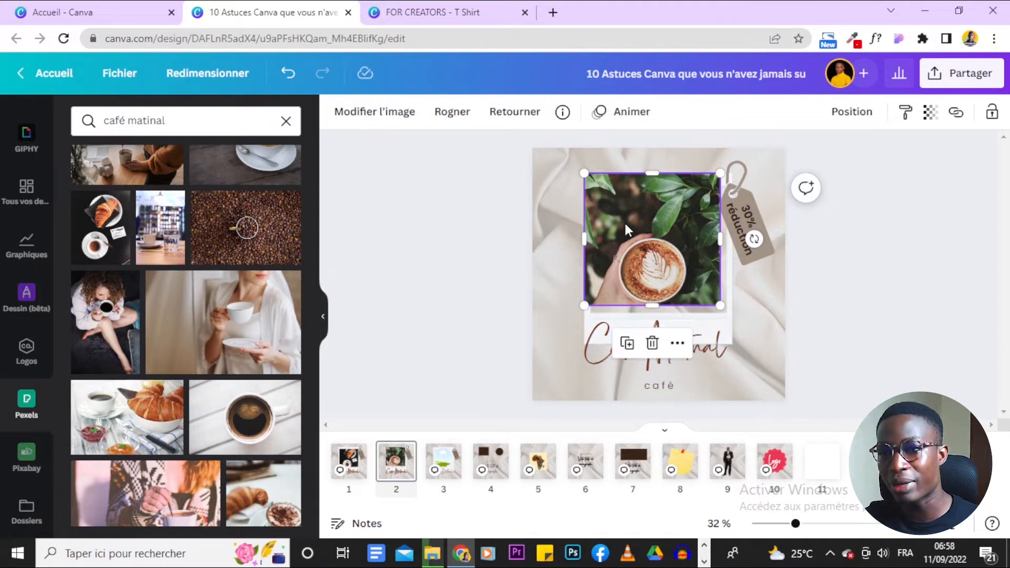
ctrl+click(625, 223)
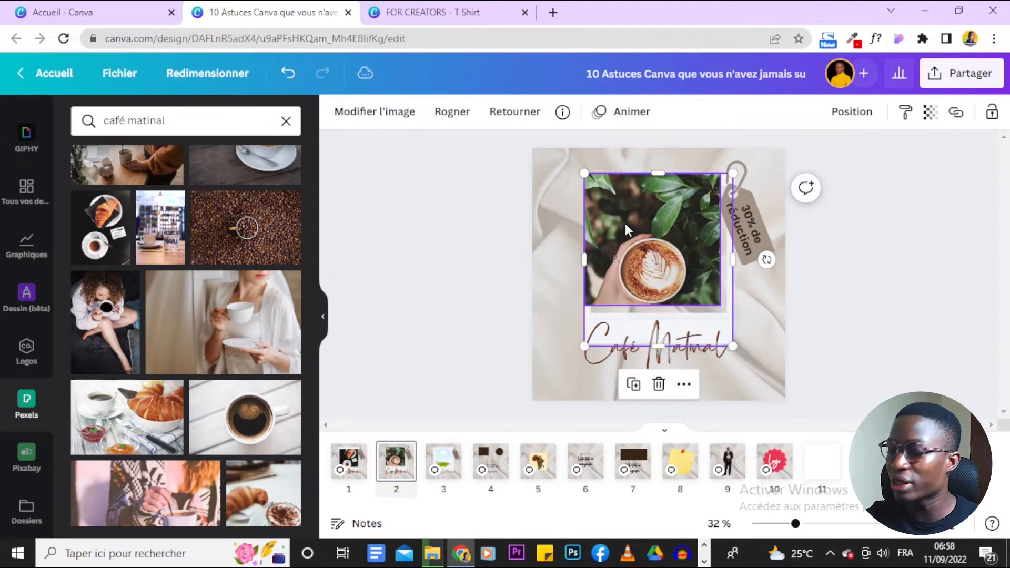
ctrl+click(625, 223)
ctrl+click(625, 223)
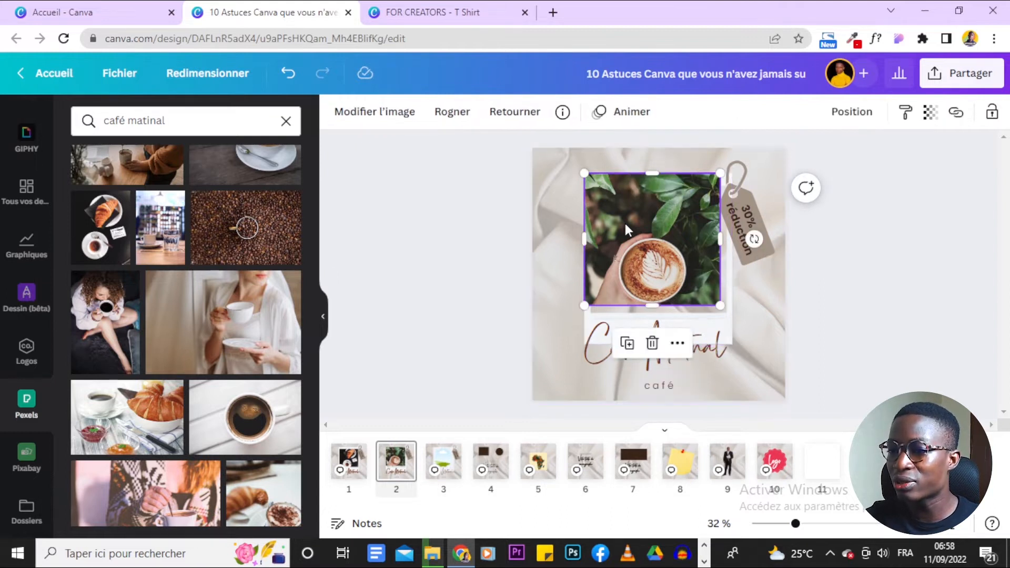
ctrl+click(625, 223)
ctrl+click(624, 223)
ctrl+click(624, 223)
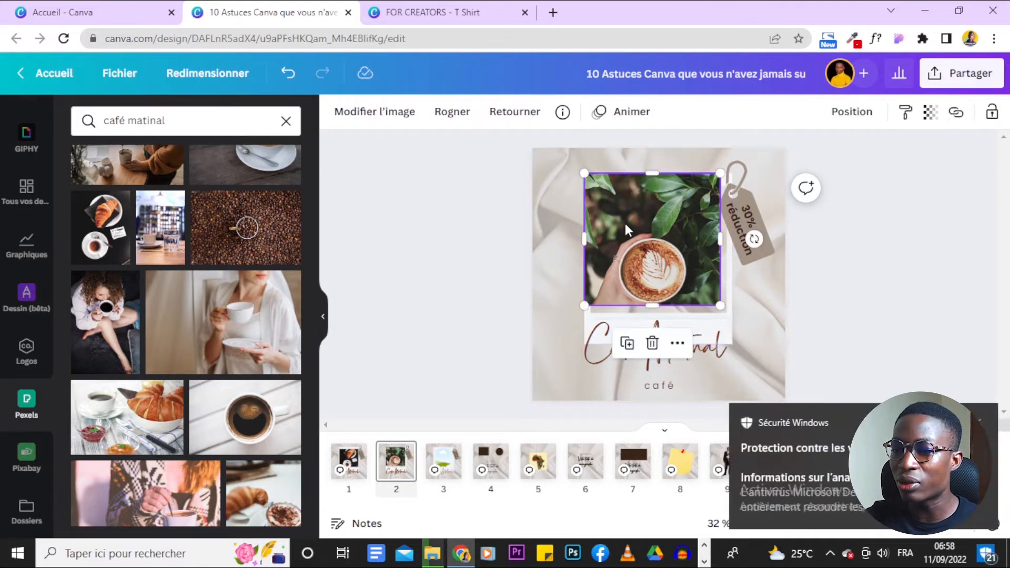
ctrl+click(625, 223)
ctrl+click(624, 223)
ctrl+click(625, 223)
ctrl+click(625, 223)
ctrl+click(625, 223)
ctrl+click(625, 223)
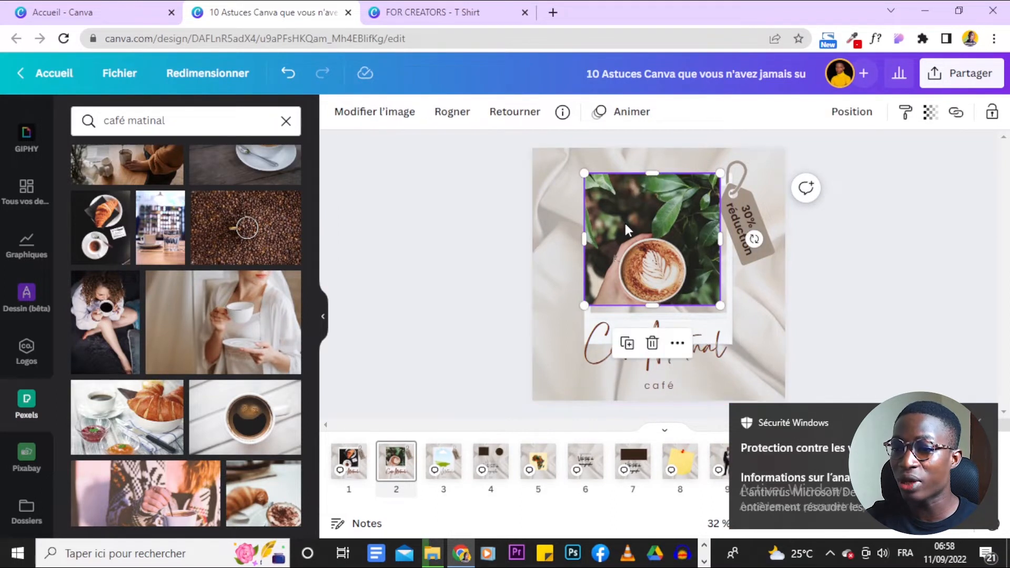
ctrl+click(625, 223)
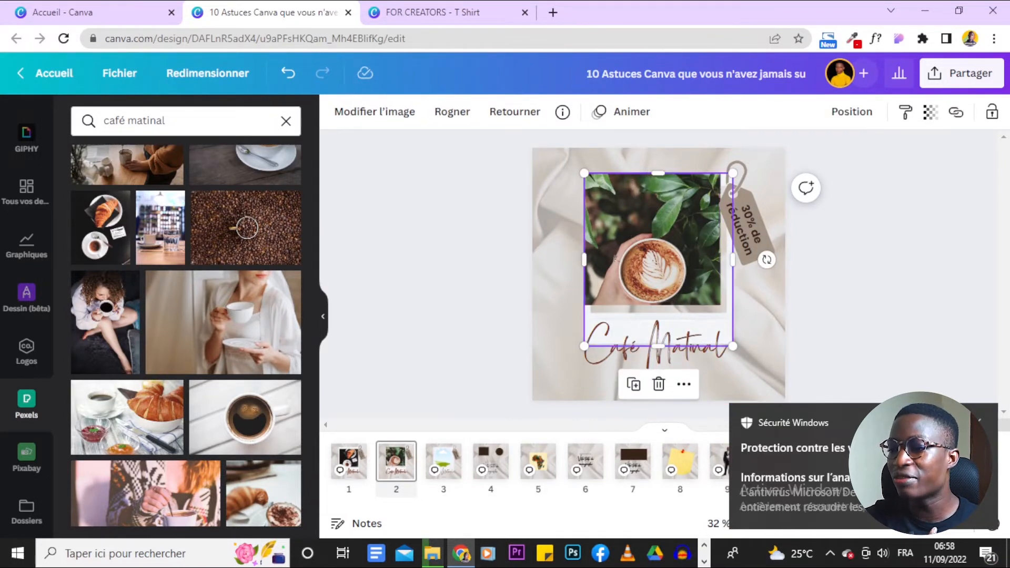
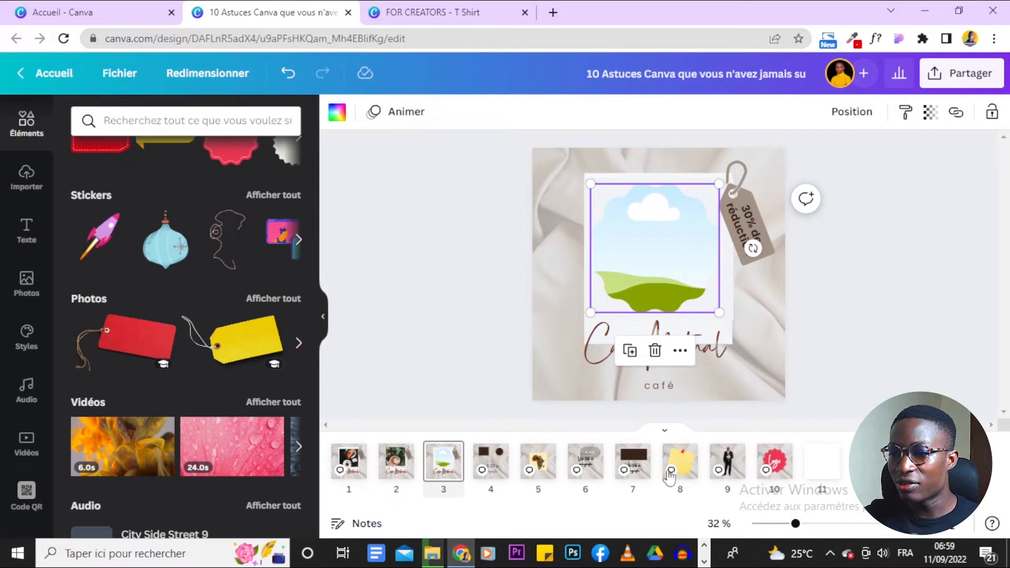
- Fill the scalloped frame on page 3 with the library photo of three people looking down together, and deselect it
scroll(34, 138, up, 1)
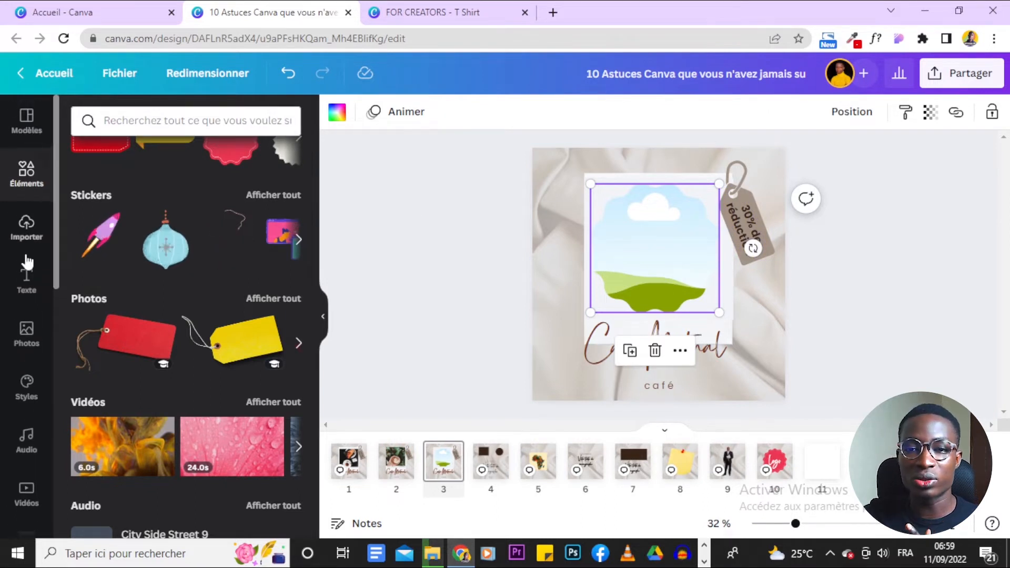
click(27, 331)
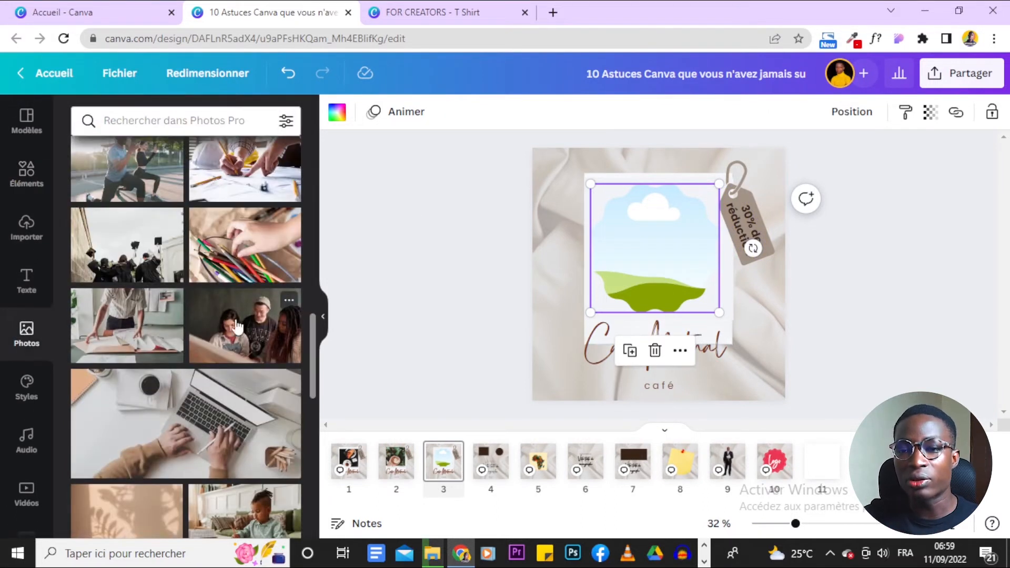
drag(265, 330, 699, 254)
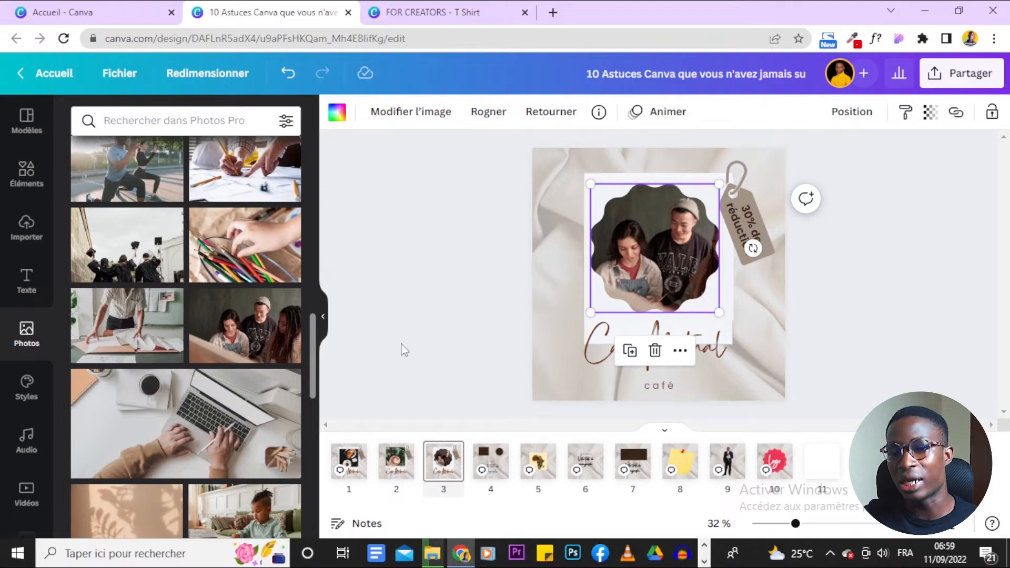
mouse_move(248, 335)
mouse_down()
mouse_move(691, 317)
mouse_move(660, 264)
mouse_move(676, 264)
mouse_move(613, 272)
mouse_move(654, 252)
mouse_move(674, 262)
mouse_move(648, 236)
mouse_up()
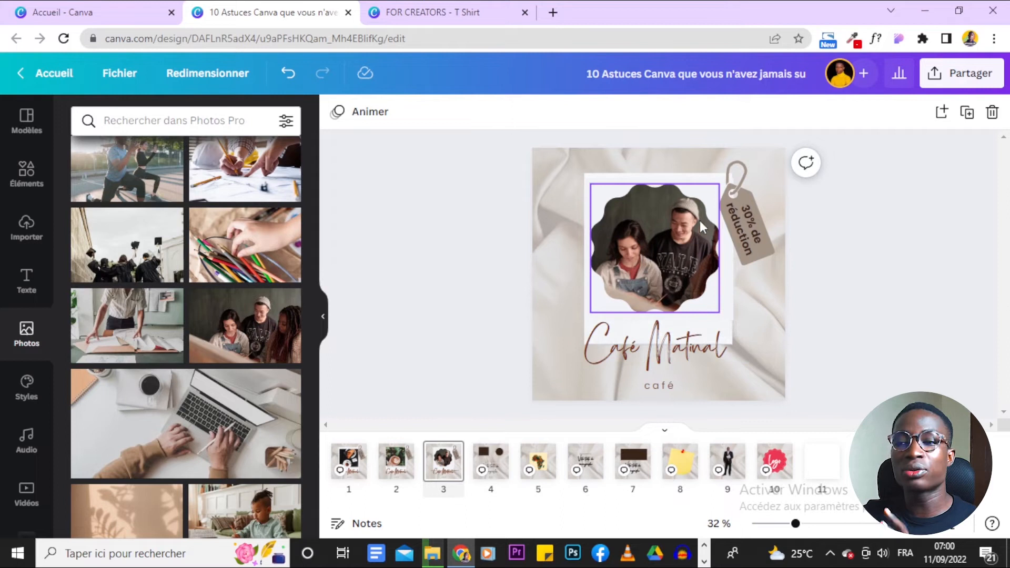
- Insert the desktop monitor frame from the frame collection on page 3 and shift it slightly down and right over the polaroid
click(14, 191)
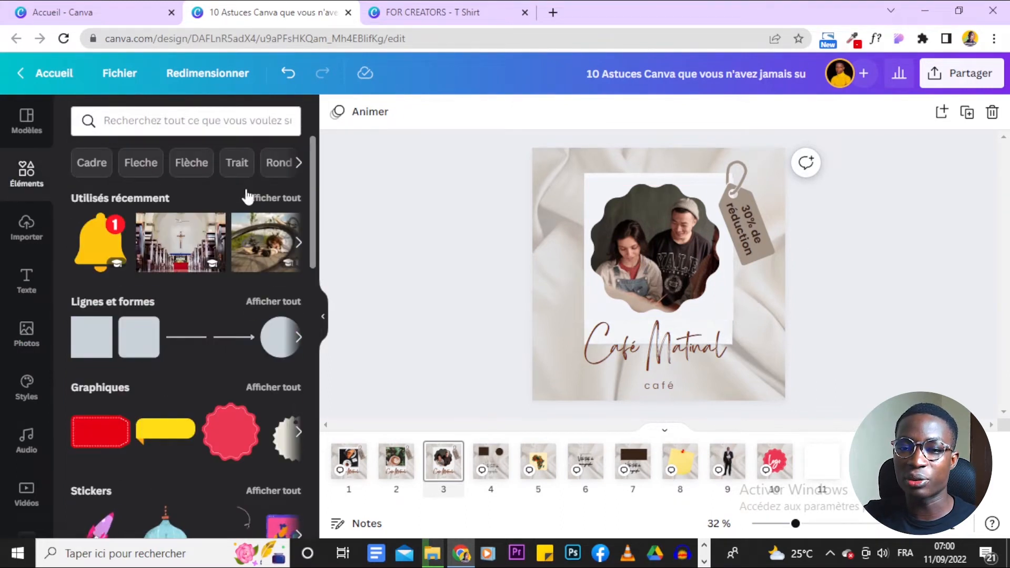
scroll(226, 309, down, 8)
scroll(254, 225, down, 7)
scroll(252, 224, down, 2)
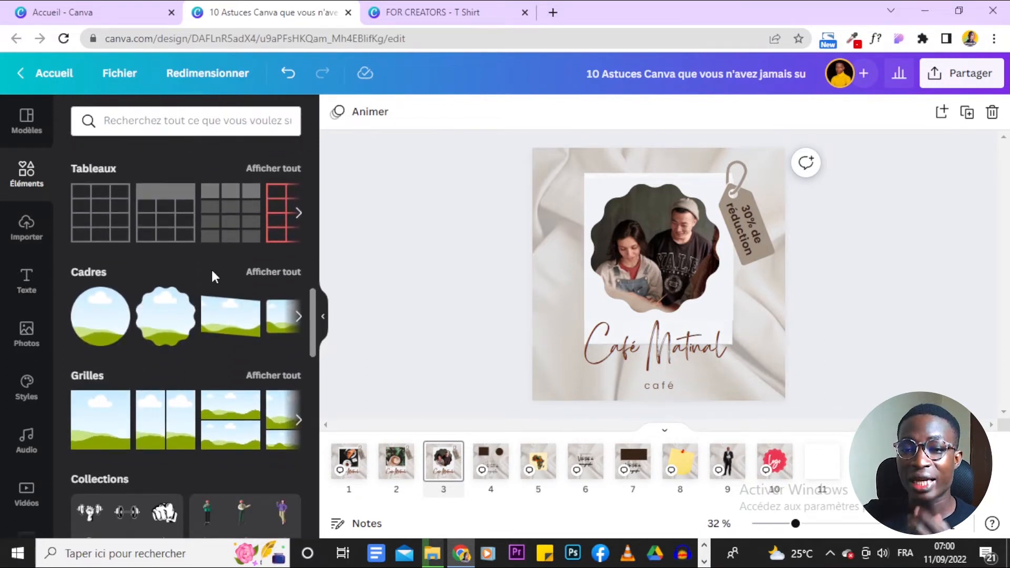
click(257, 272)
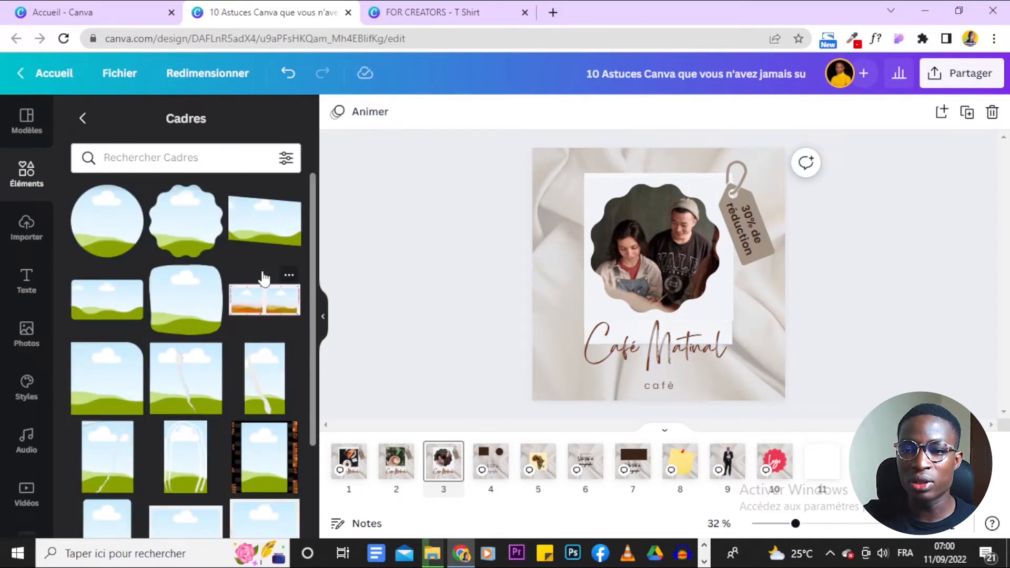
scroll(263, 277, down, 4)
scroll(254, 273, down, 4)
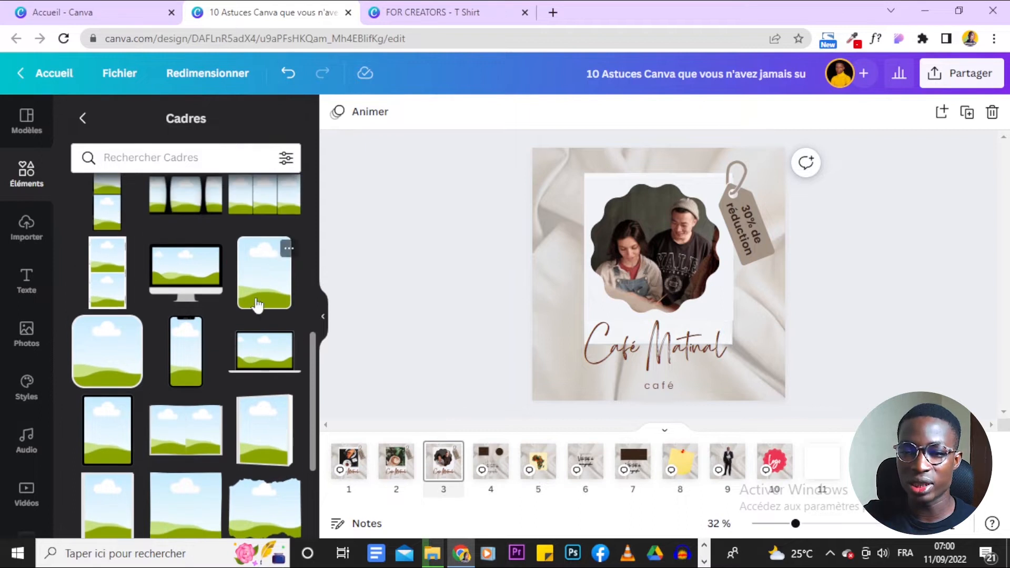
scroll(257, 303, up, 1)
click(186, 343)
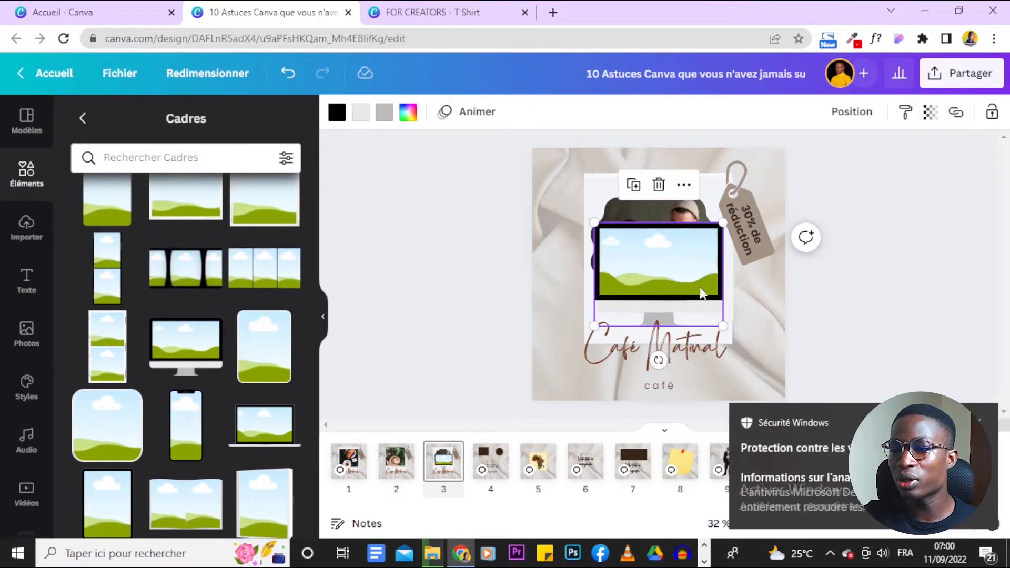
mouse_move(681, 291)
mouse_down()
mouse_move(580, 287)
mouse_move(700, 299)
mouse_up()
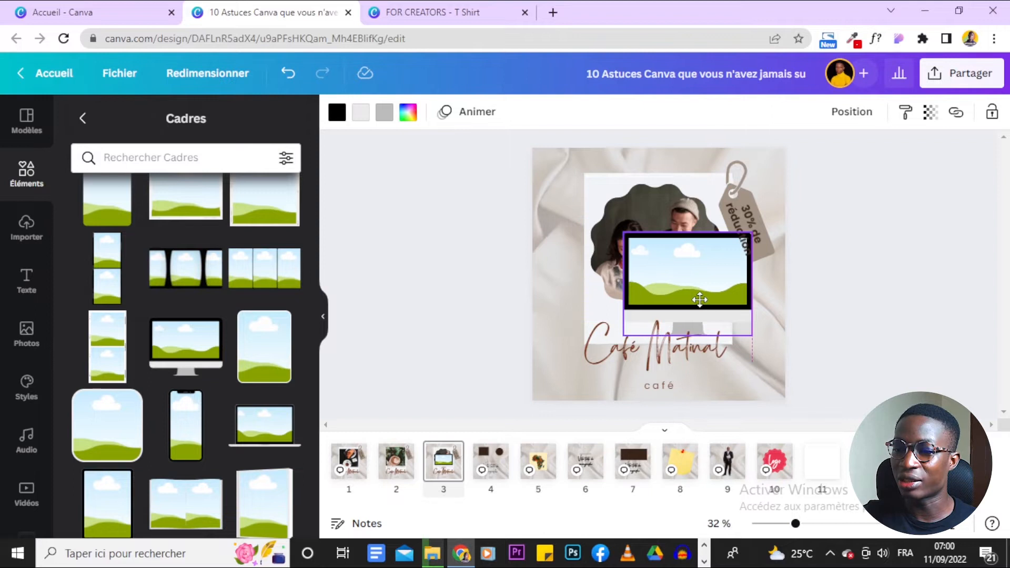
click(395, 296)
- Fill the monitor frame with the photo of three people and move it up and left over the polaroid
click(26, 327)
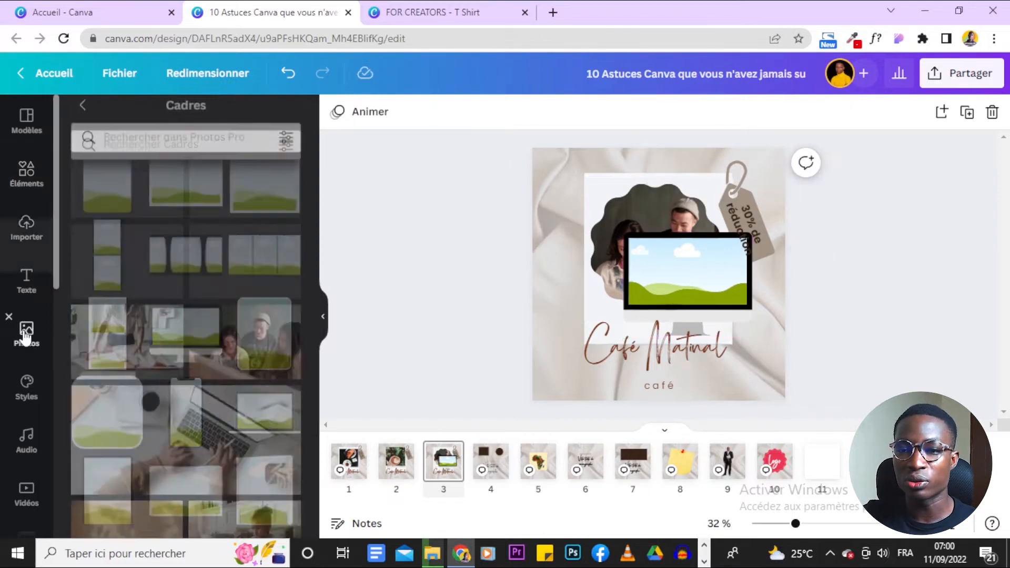
drag(277, 332, 662, 230)
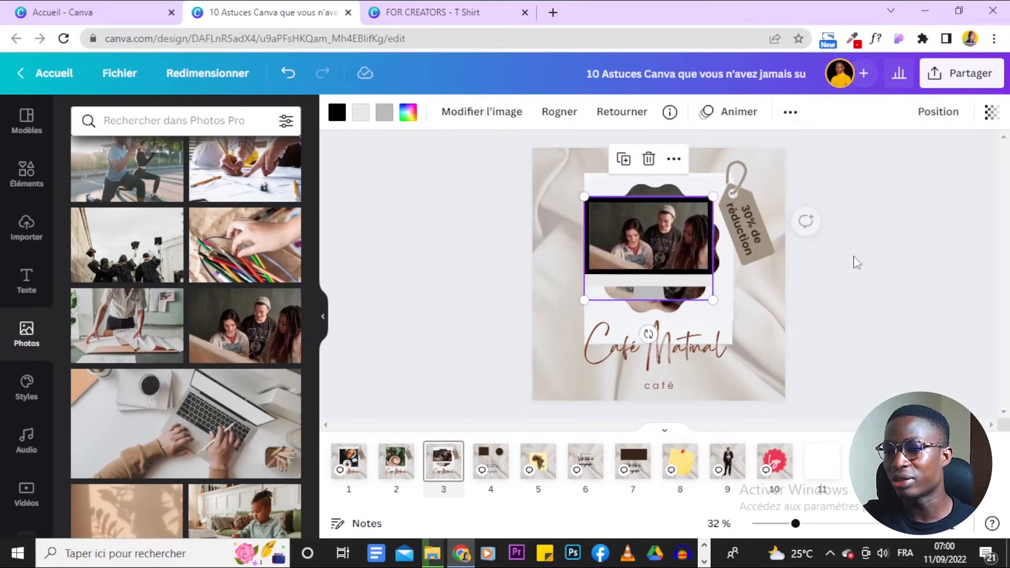
click(894, 273)
click(636, 228)
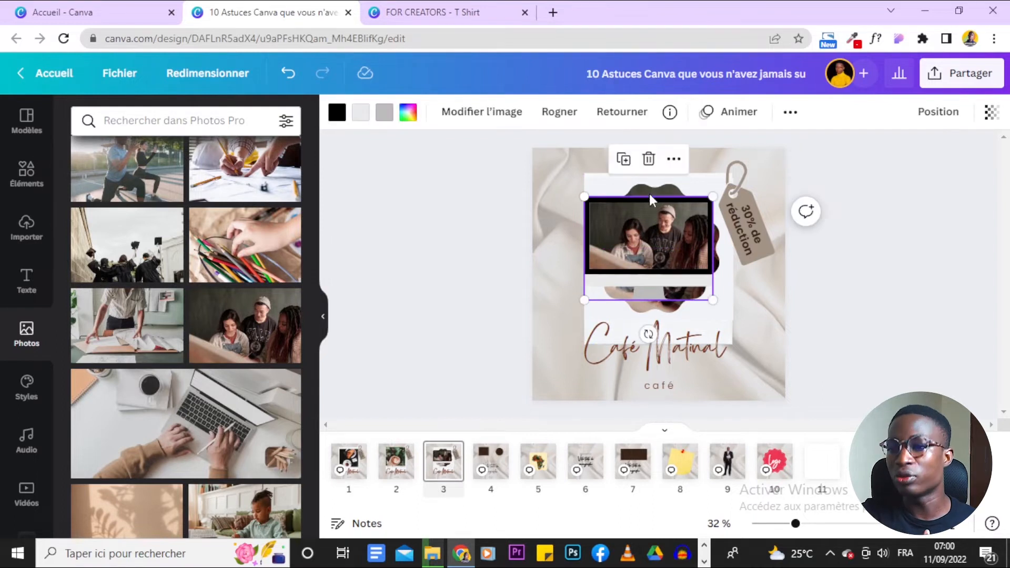
click(648, 158)
- Examine the rest of the frame collection, including the geometric, circular and letter-shaped frames, and dismiss the Windows security notification
click(26, 173)
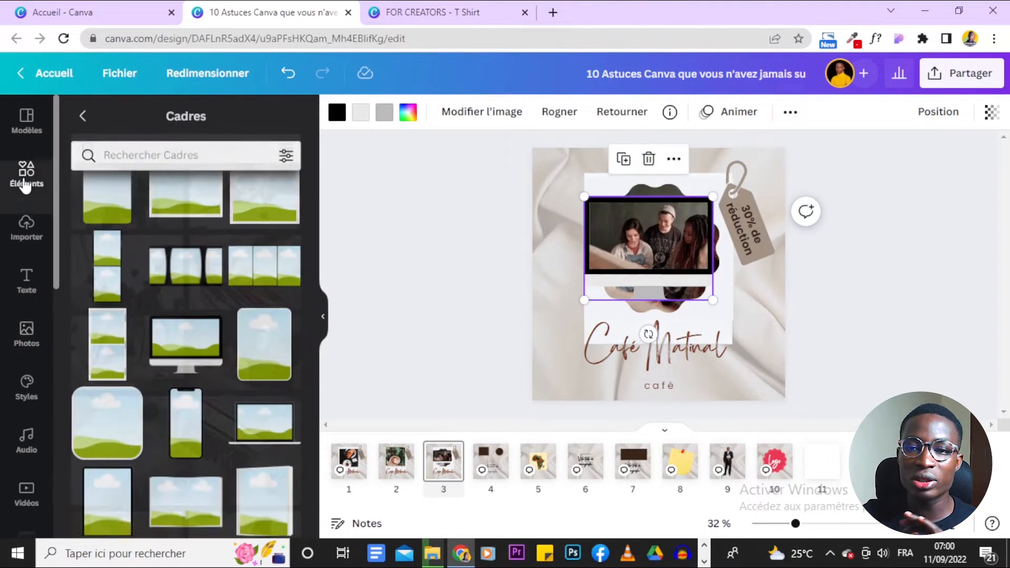
scroll(267, 341, down, 1)
scroll(267, 341, down, 8)
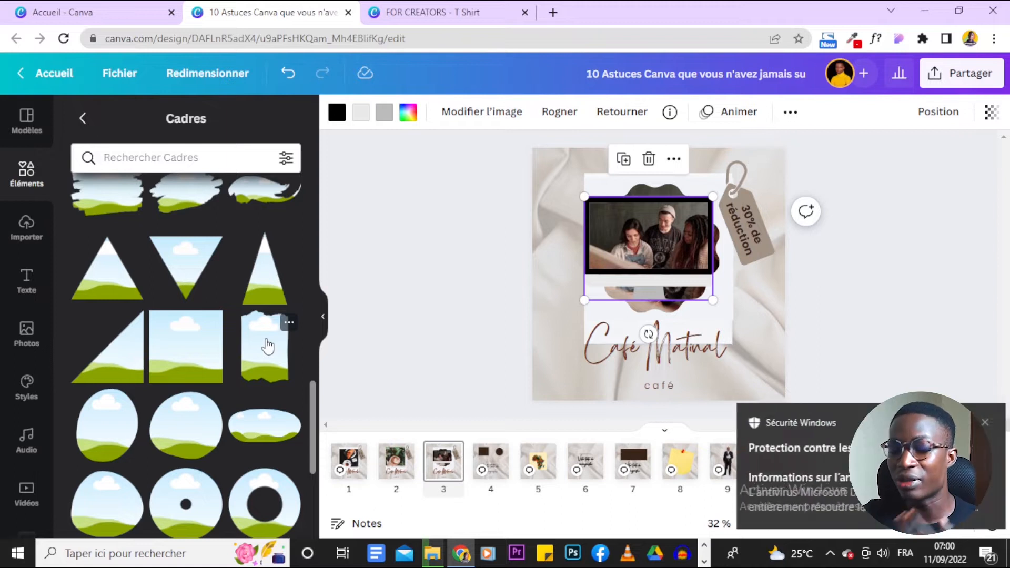
click(982, 424)
scroll(213, 312, down, 10)
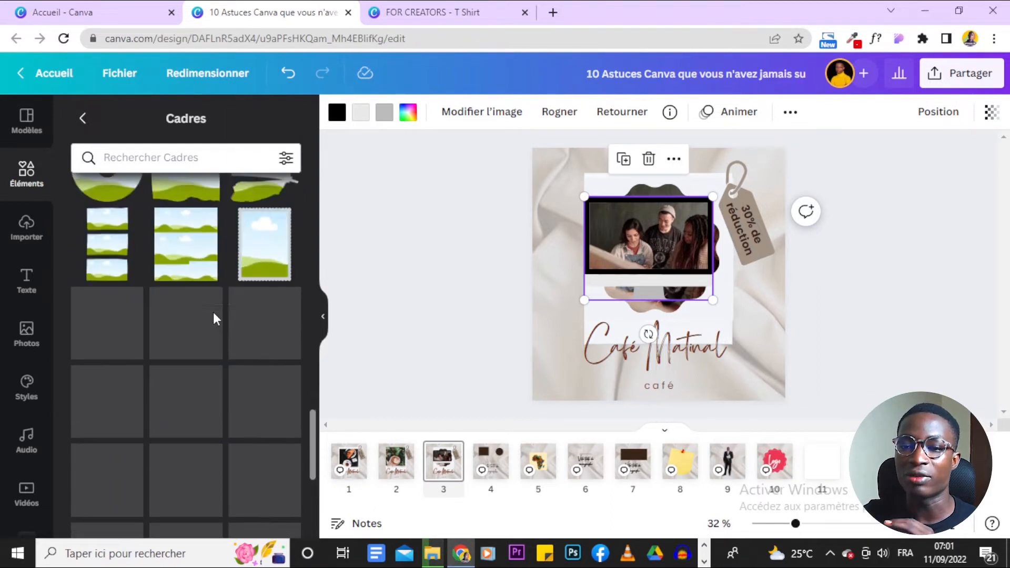
scroll(213, 316, down, 5)
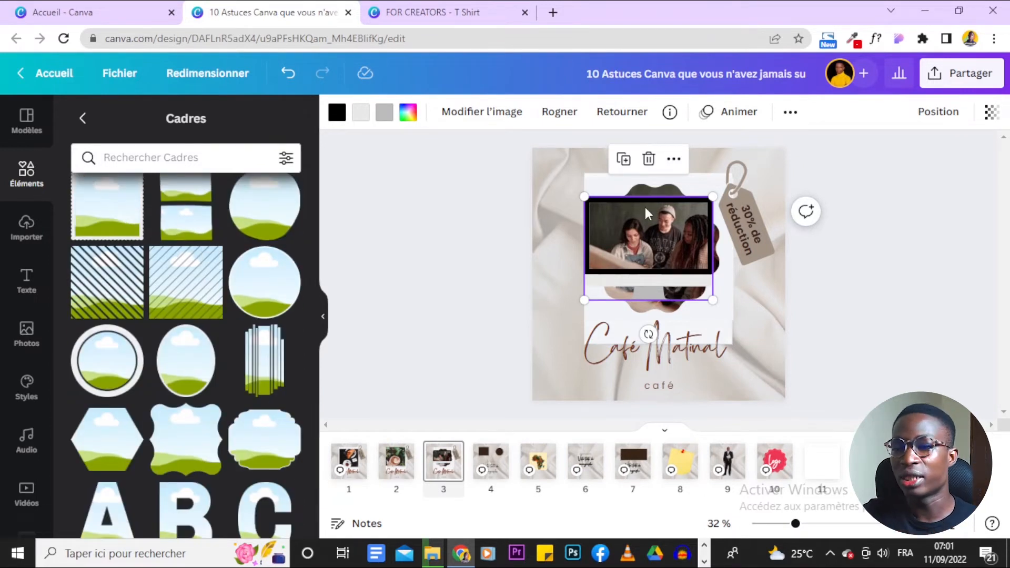
scroll(221, 266, down, 10)
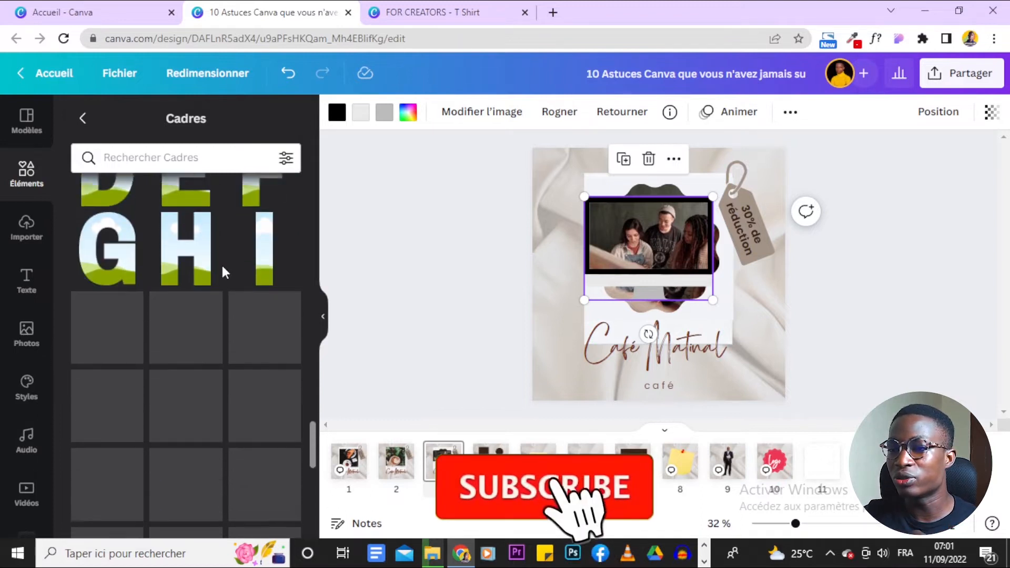
- Add a photo grid with one large left cell and two stacked right cells to page 3, and move the monitor frame down and right
click(82, 118)
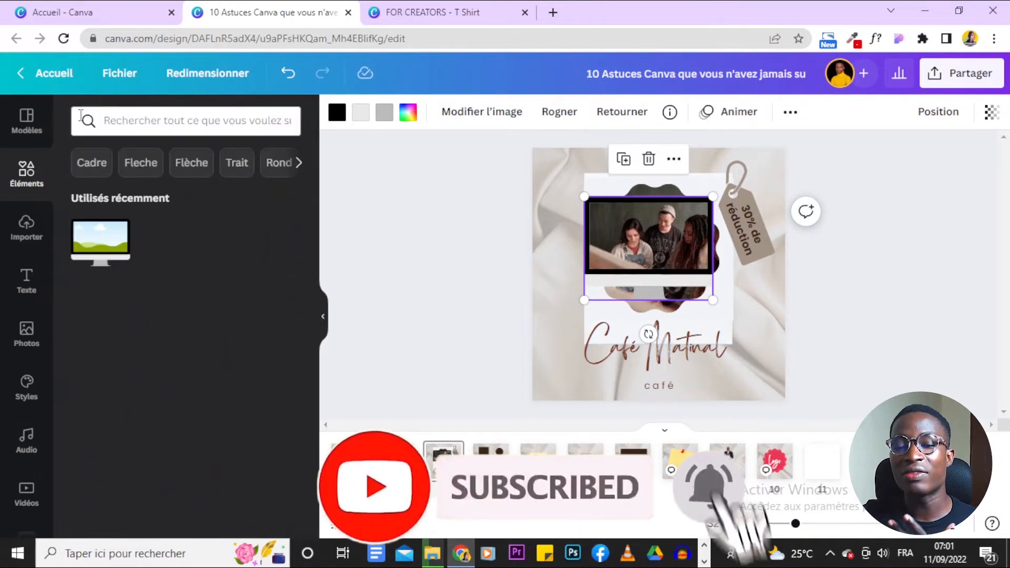
scroll(170, 311, down, 10)
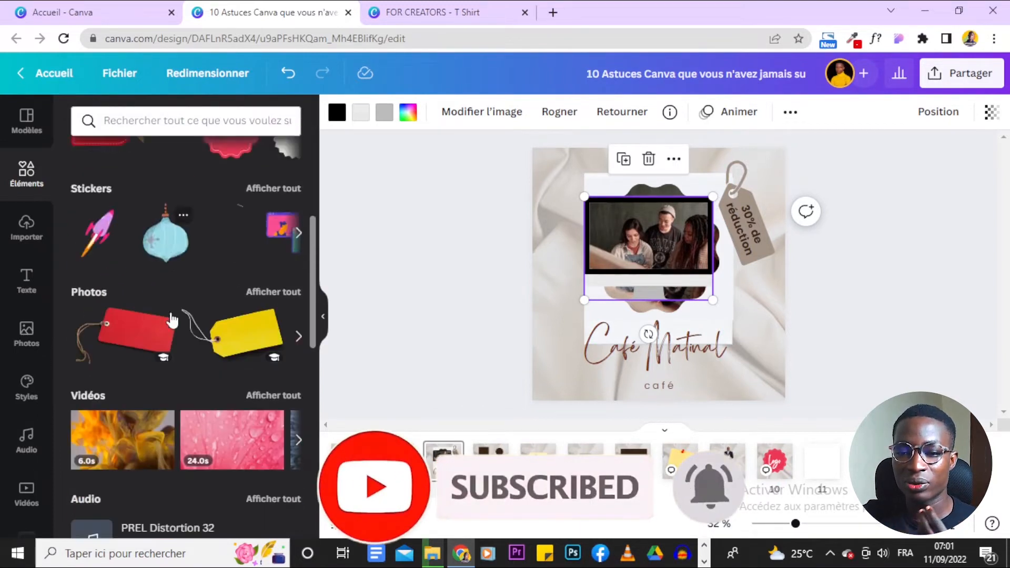
scroll(172, 320, down, 7)
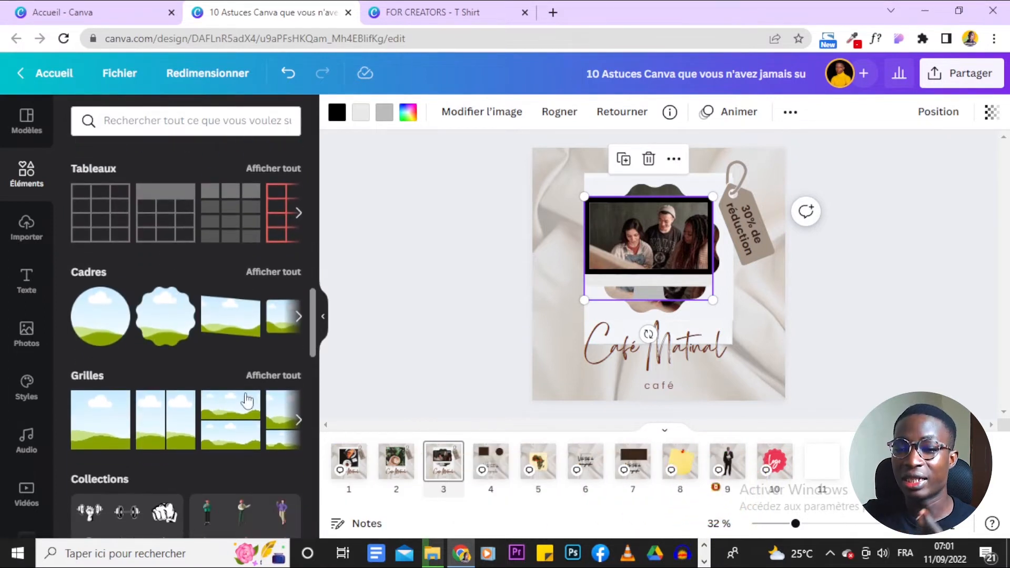
click(268, 376)
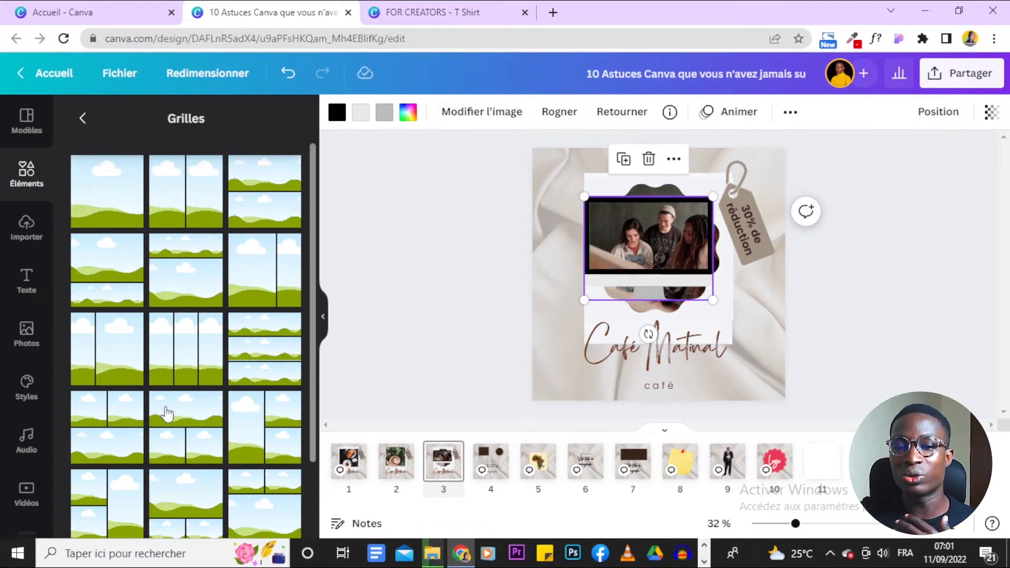
scroll(252, 458, down, 10)
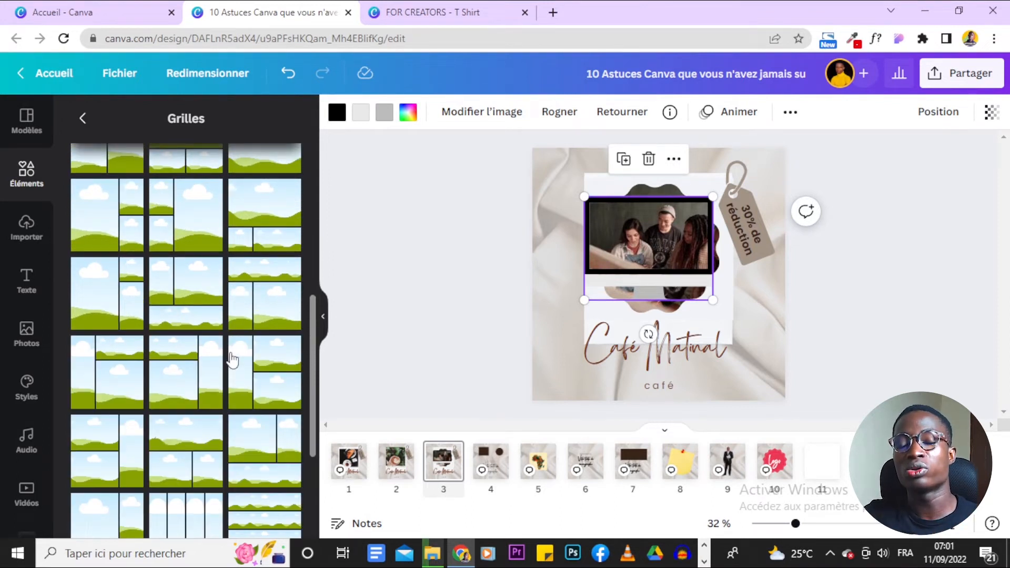
scroll(232, 361, down, 4)
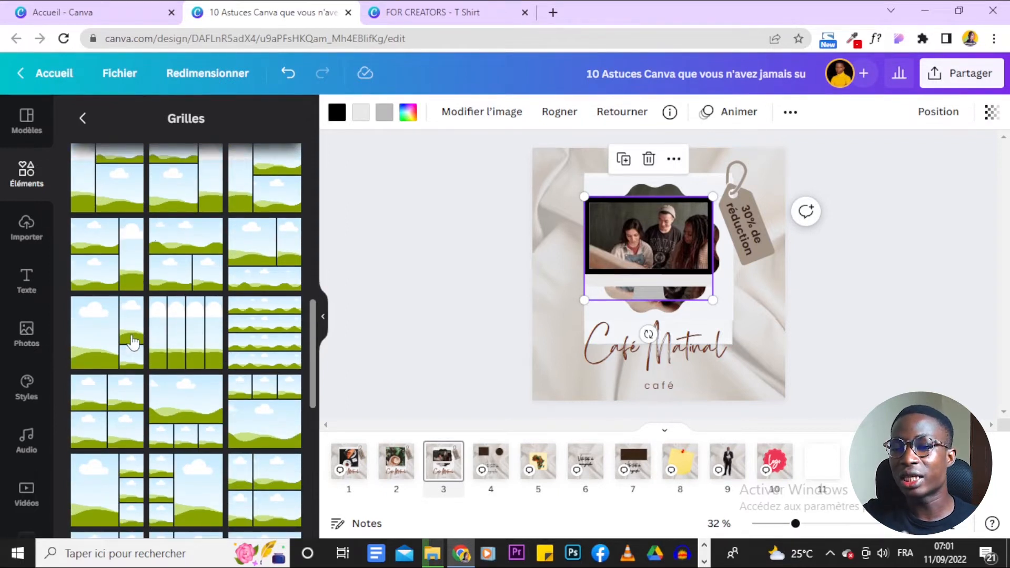
click(88, 345)
drag(668, 233, 708, 253)
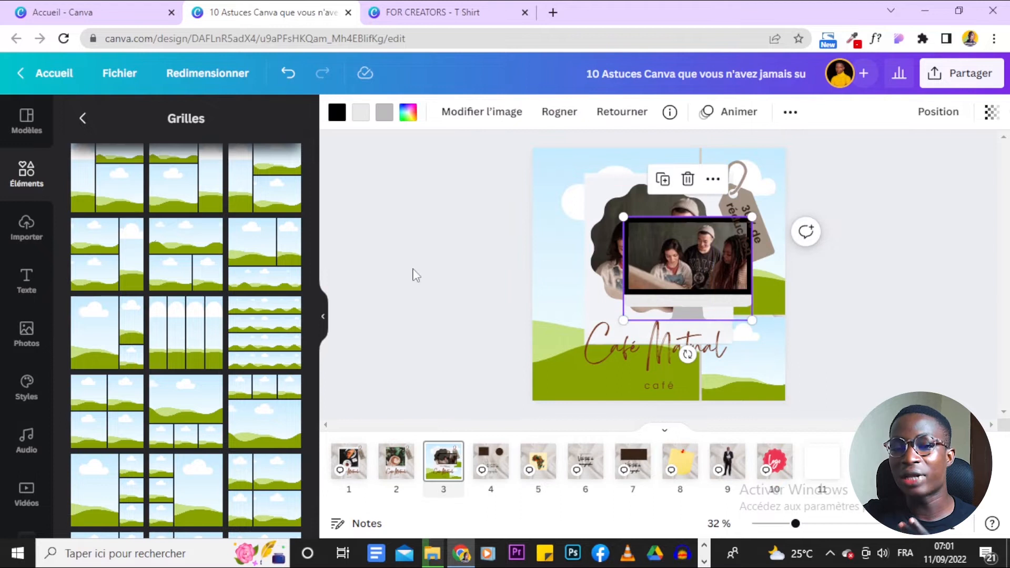
- Fill the large left grid cell on page 3 with the photo of three people and the upper right cell with the striped-shirt worker photo
click(26, 332)
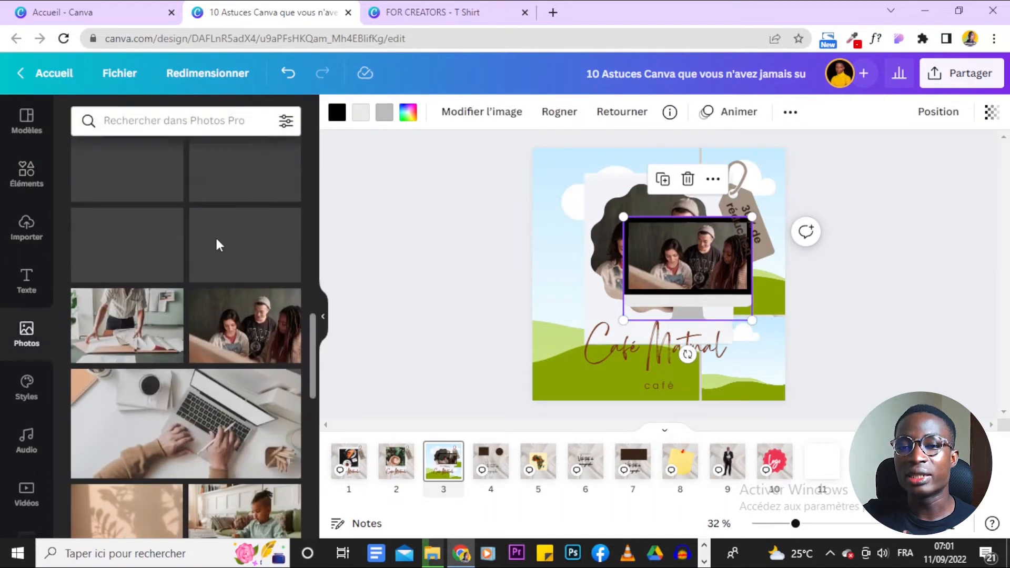
drag(235, 311, 583, 297)
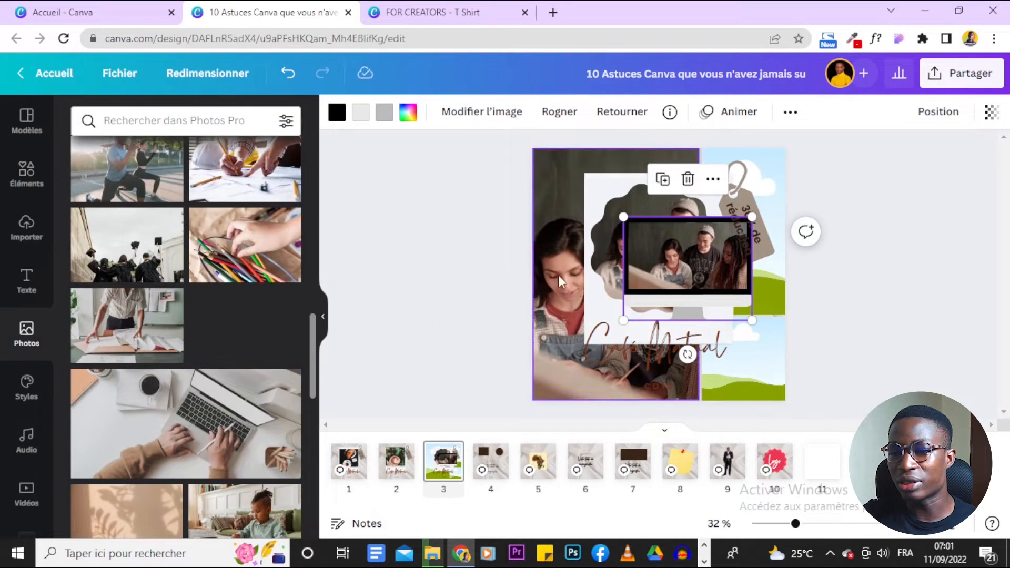
drag(103, 336, 776, 172)
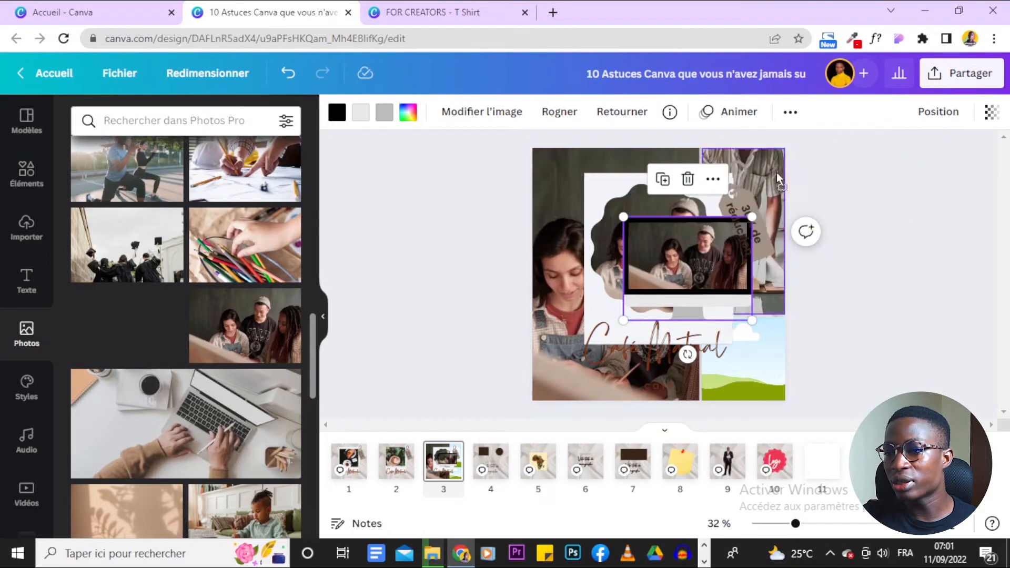
- Delete the monitor frame, the wavy-edged photo frame and the polaroid from page 3
drag(636, 264, 602, 235)
click(648, 179)
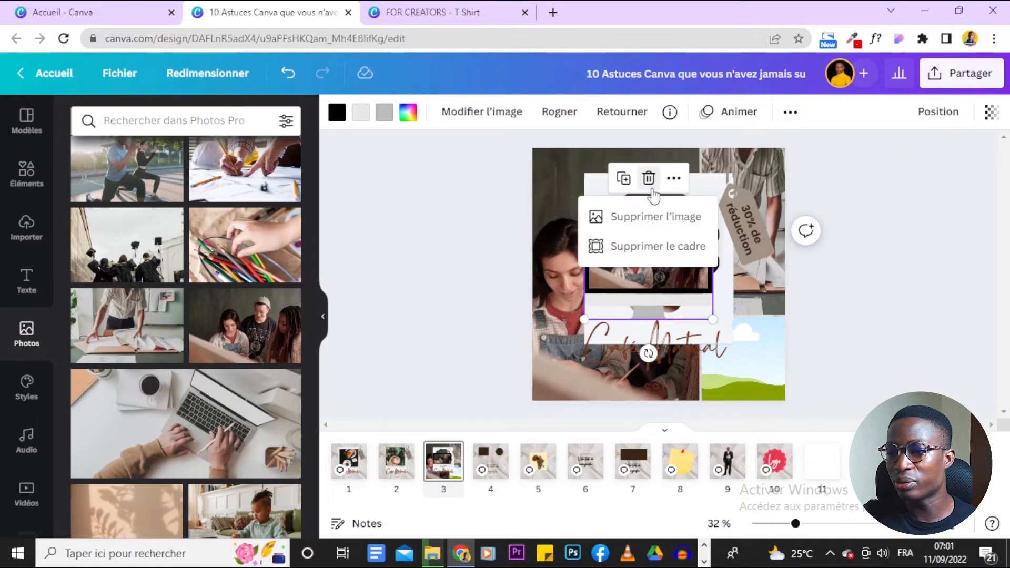
click(655, 246)
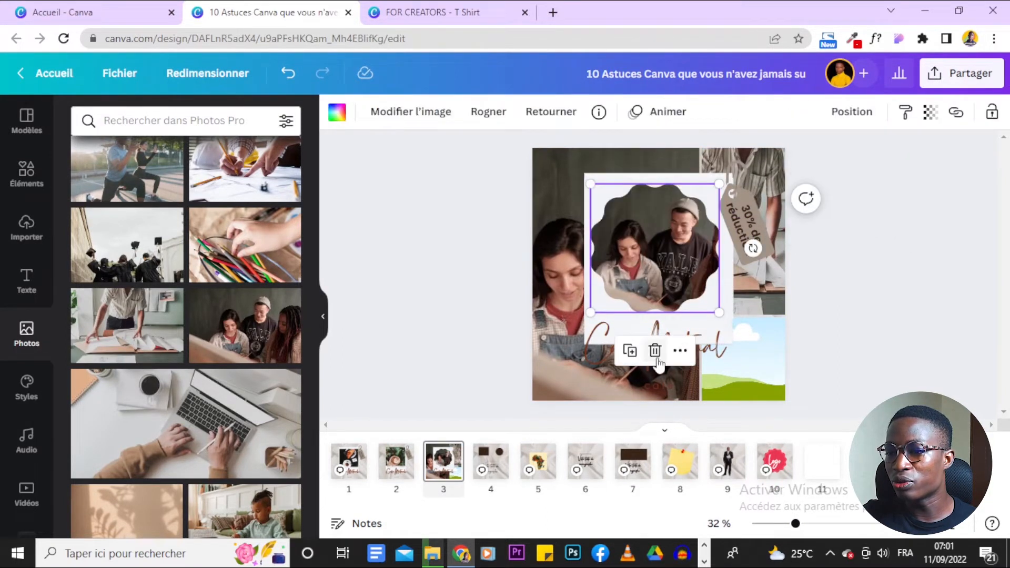
click(655, 351)
click(664, 308)
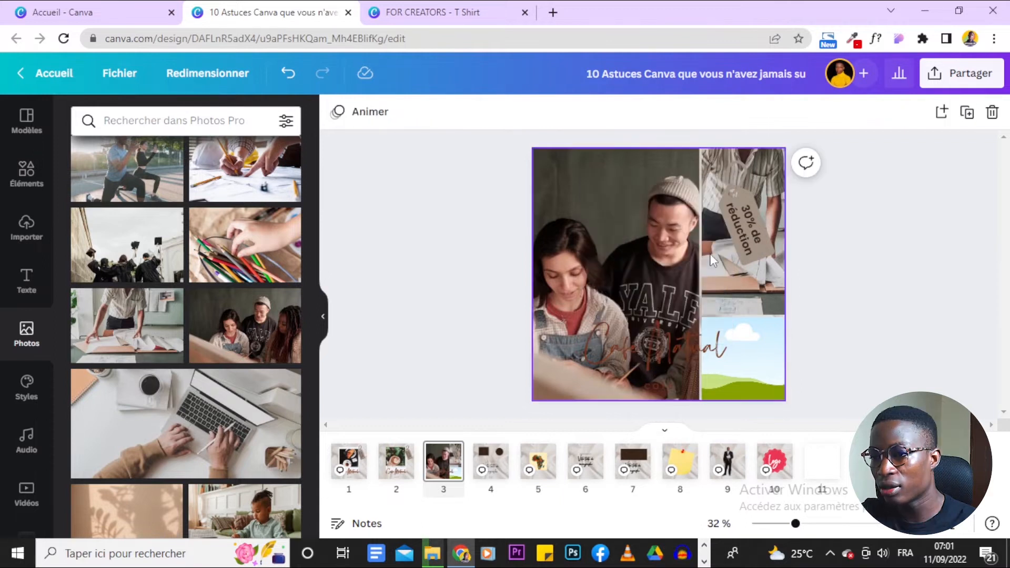
- Delete the 30% discount tag and fill the grid's lower right cell with the outdoor stretching photo
click(746, 215)
key(Delete)
click(747, 215)
key(Delete)
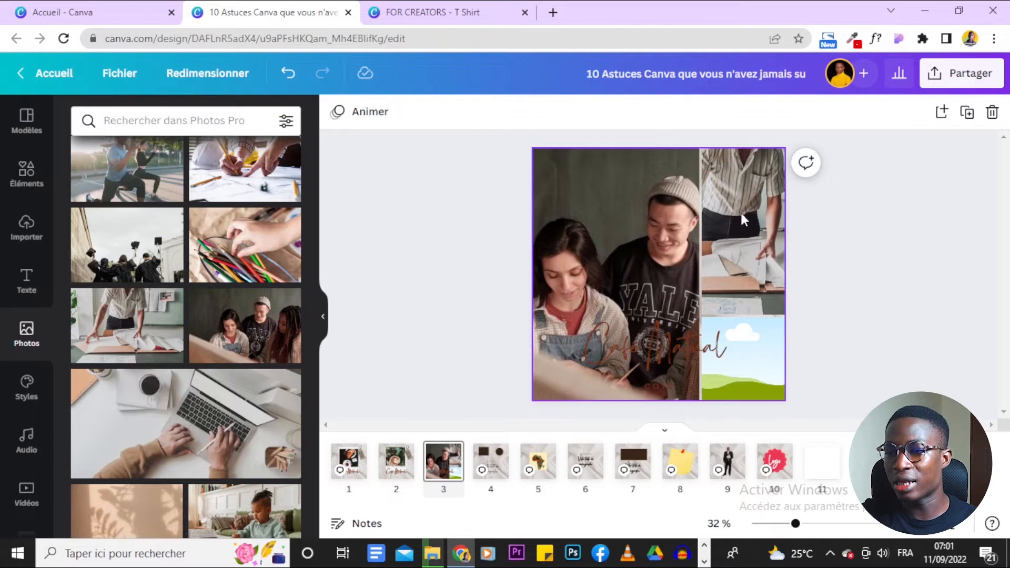
drag(130, 179, 730, 386)
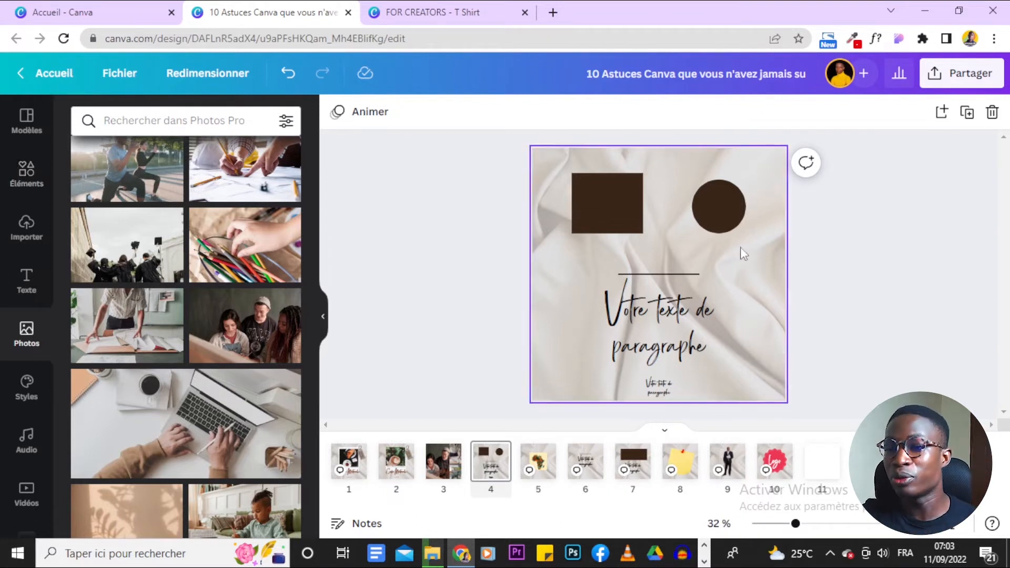
- Add a blank page after page 4, insert a circle, make it slightly smaller and place it near the page's upper left corner
key(ctrl+Return)
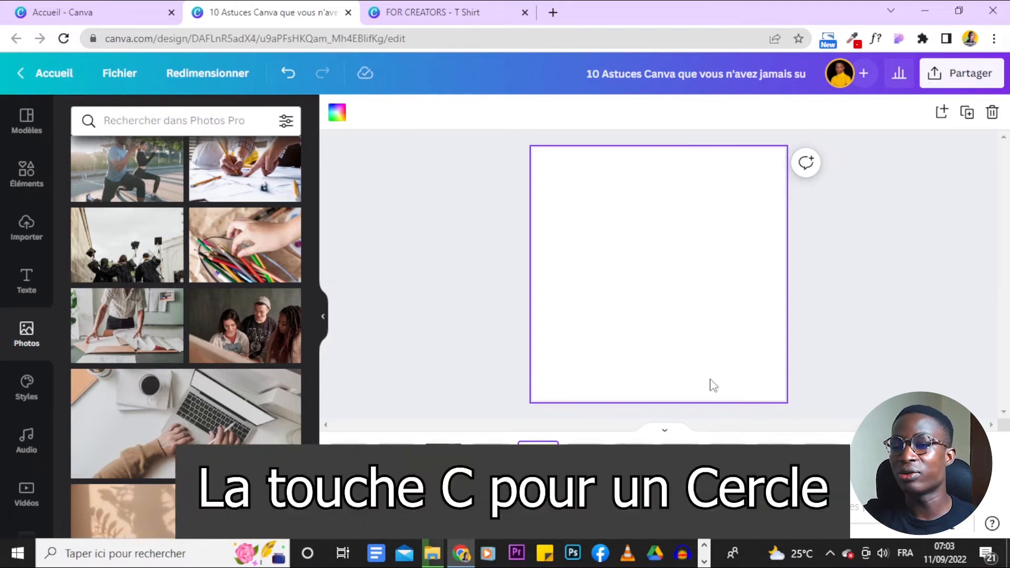
key(c)
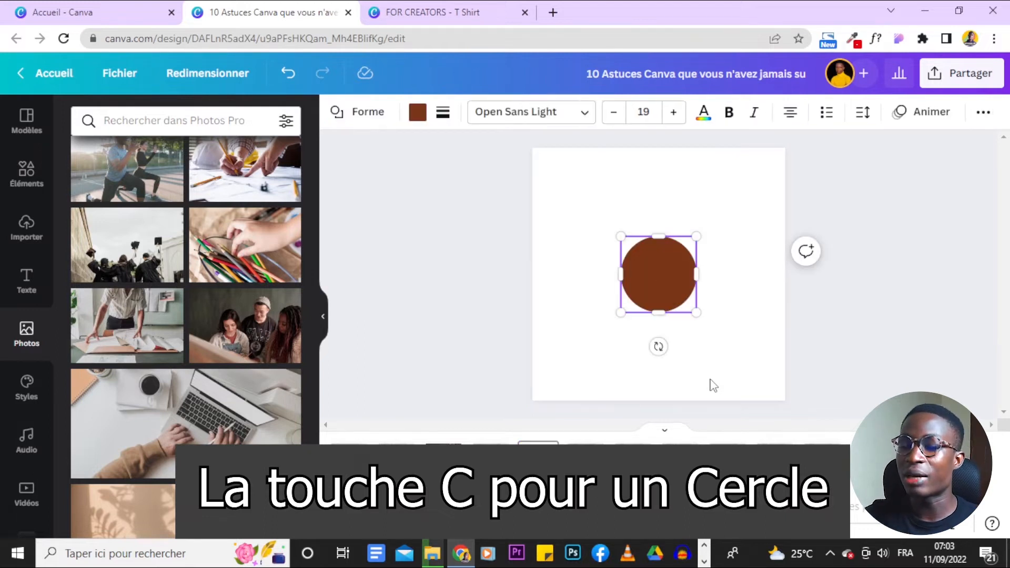
drag(697, 231, 662, 272)
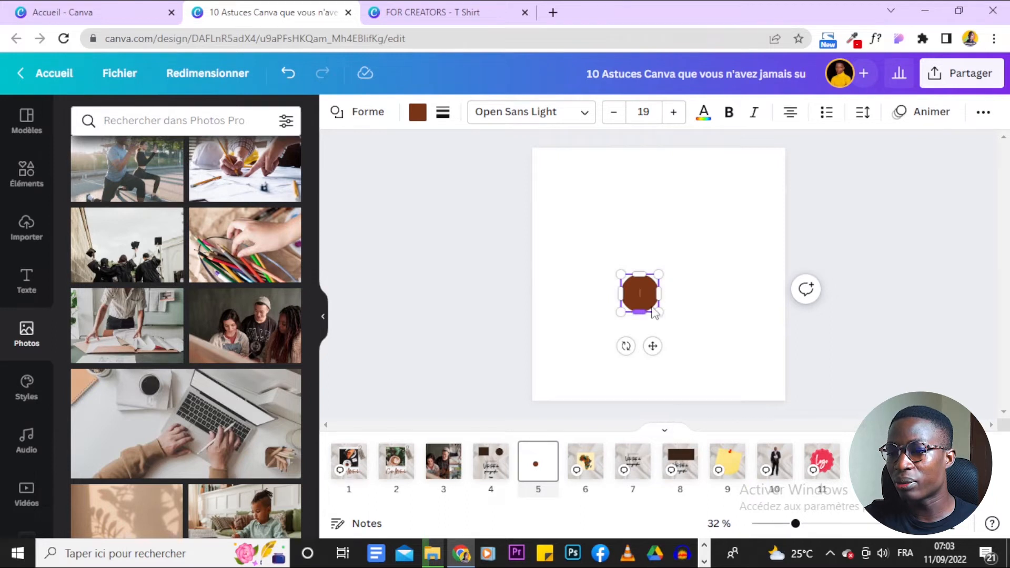
drag(658, 310, 682, 334)
drag(651, 292, 588, 198)
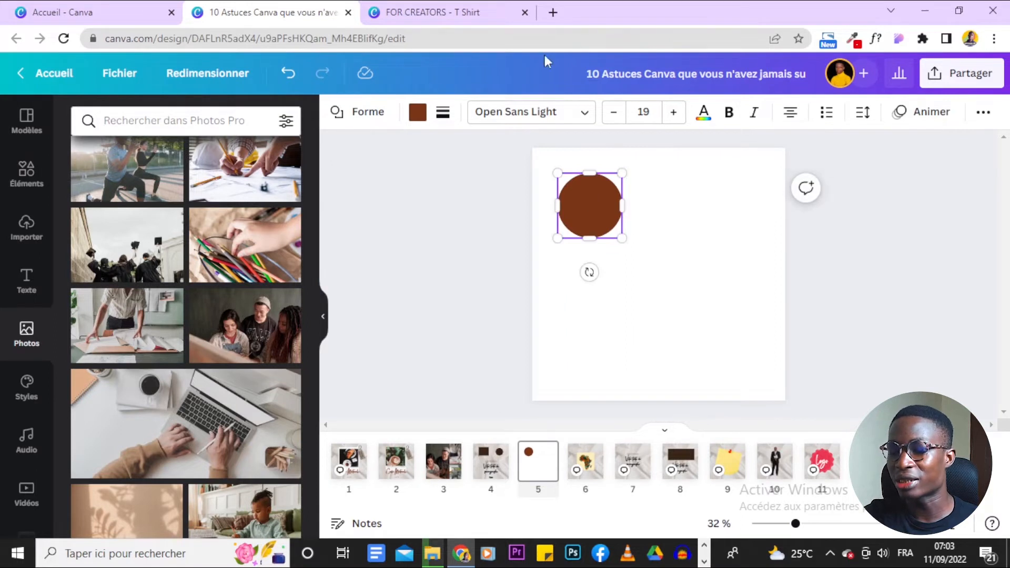
click(888, 290)
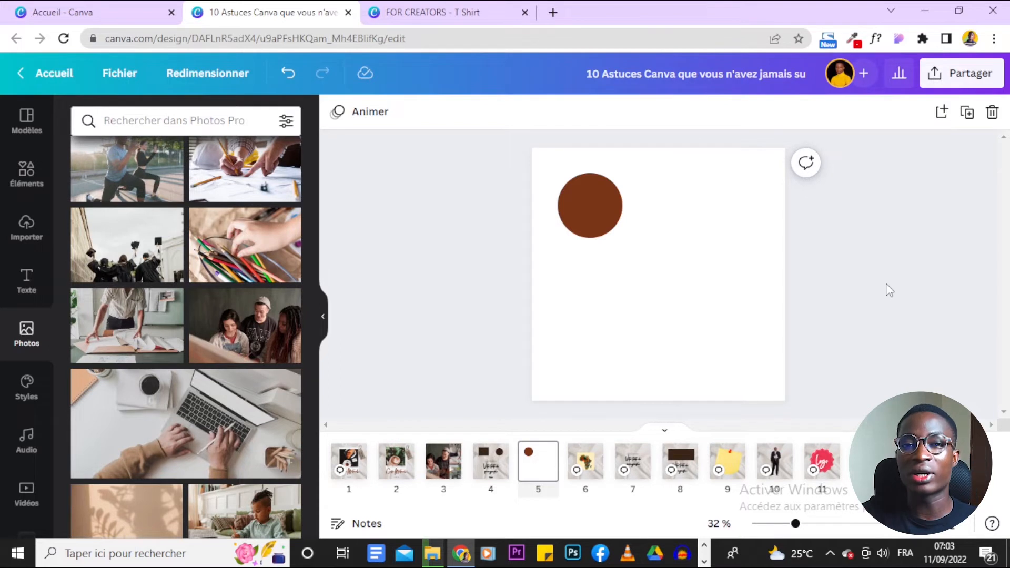
- Insert a rectangle on the new page, widen it and place it to the right of the circle
key(r)
key(r)
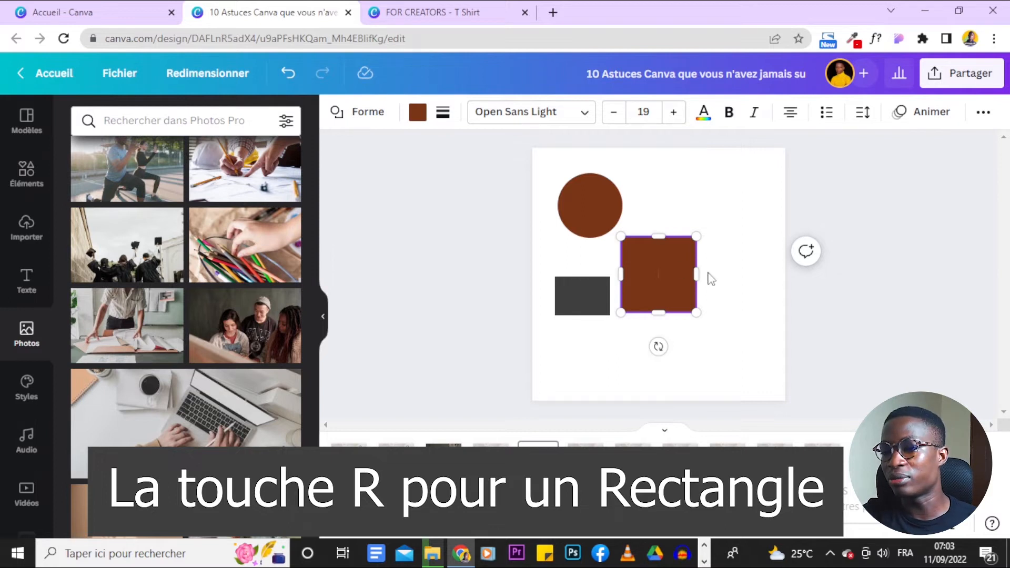
drag(694, 277, 748, 286)
click(784, 234)
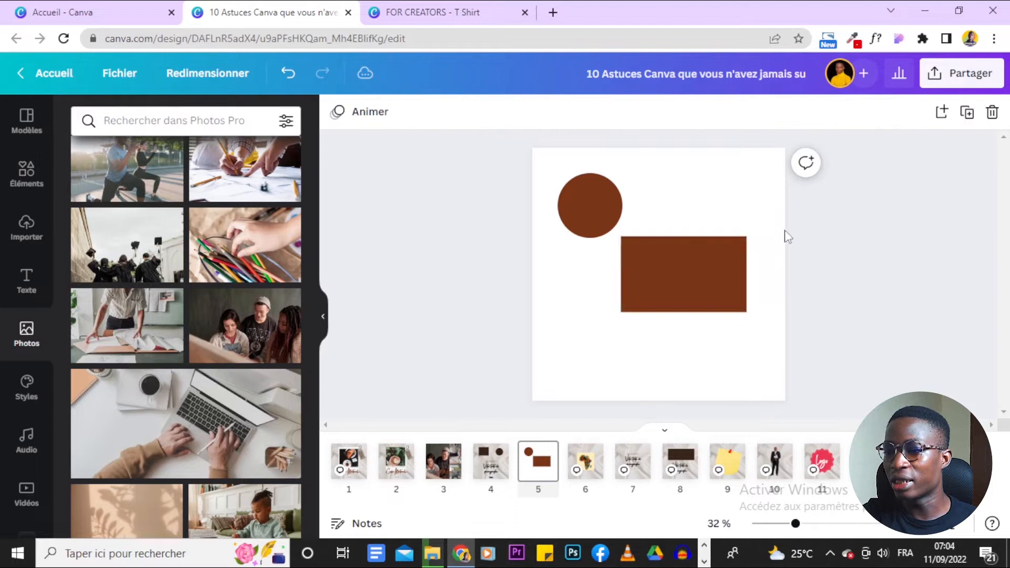
drag(652, 299, 672, 250)
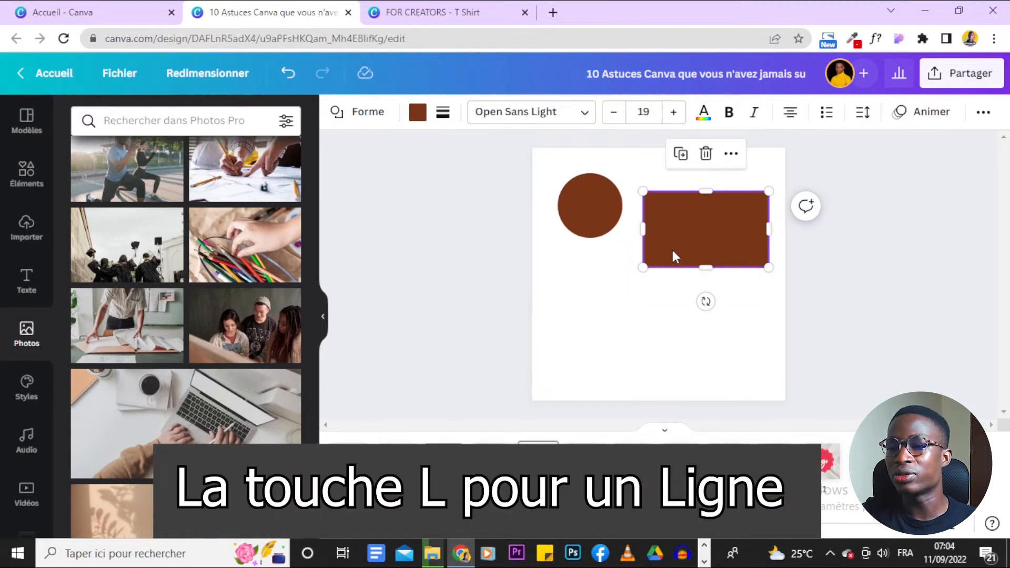
- Insert a line and reposition both ends to make it horizontal, about 564 long, below the circle and rectangle
click(779, 346)
key(l)
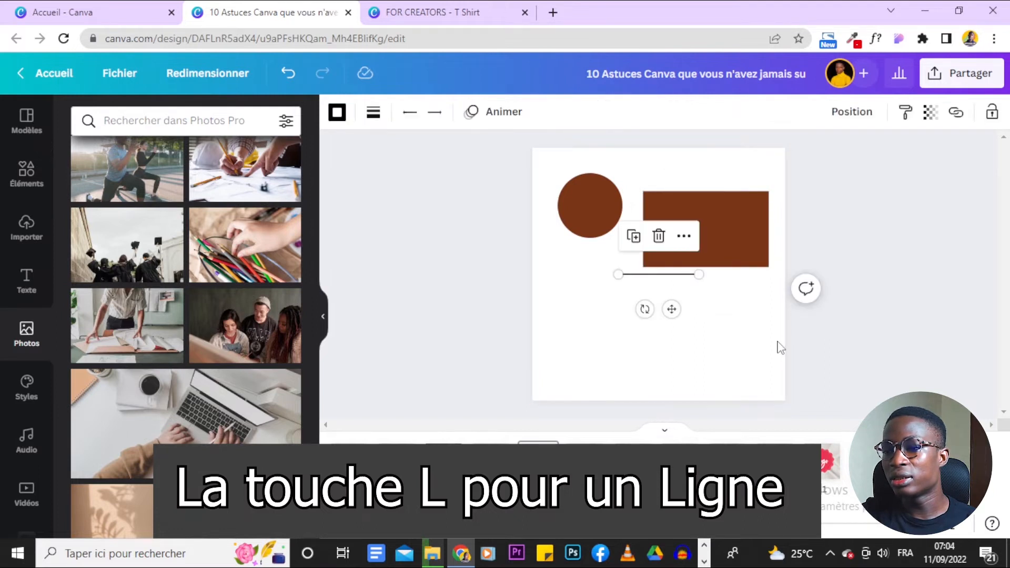
drag(618, 273, 574, 317)
drag(703, 274, 705, 316)
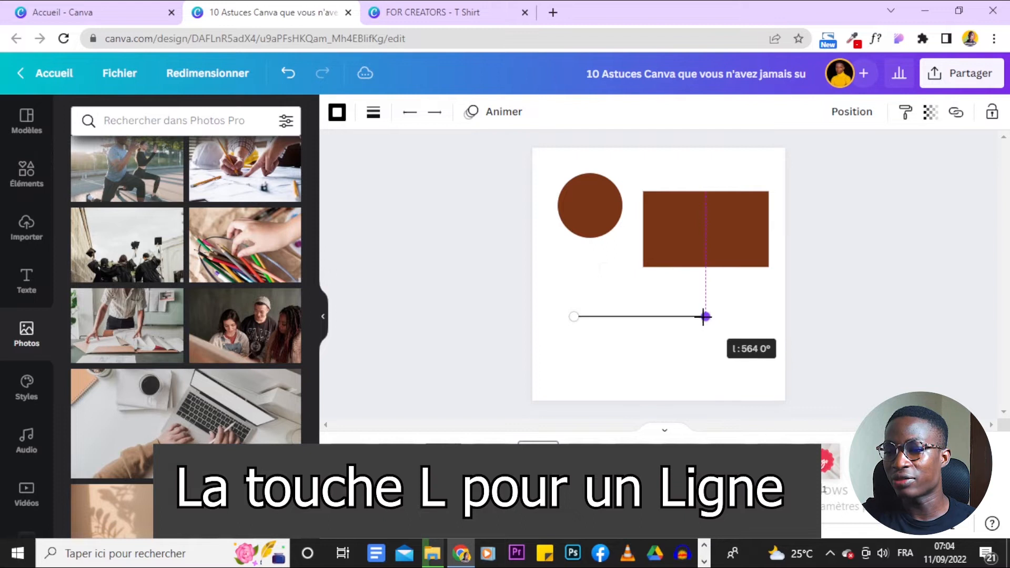
click(783, 347)
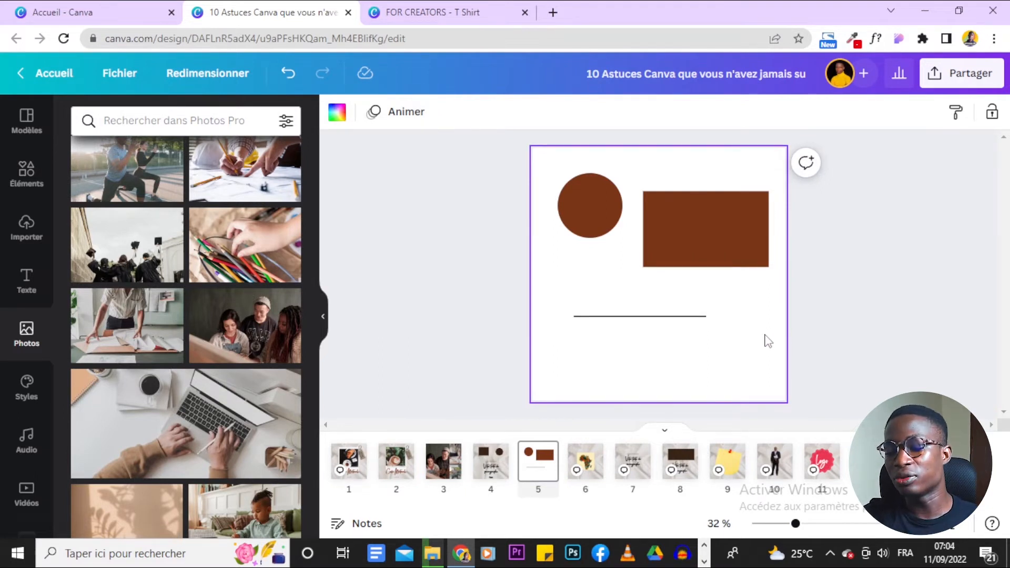
- Insert a default paragraph text box and place it at the bottom of the page under the line
key(t)
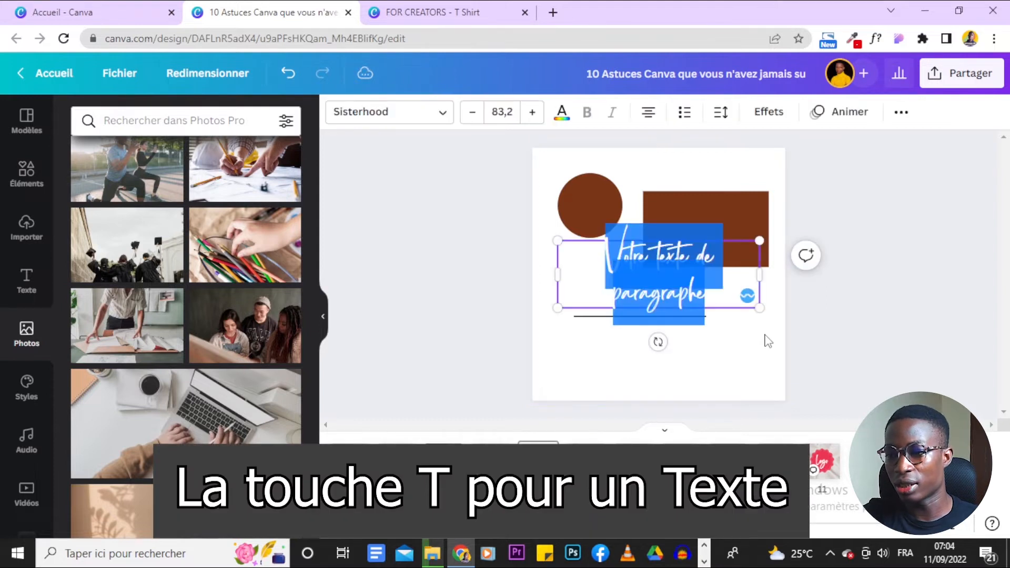
click(816, 289)
drag(652, 254, 655, 345)
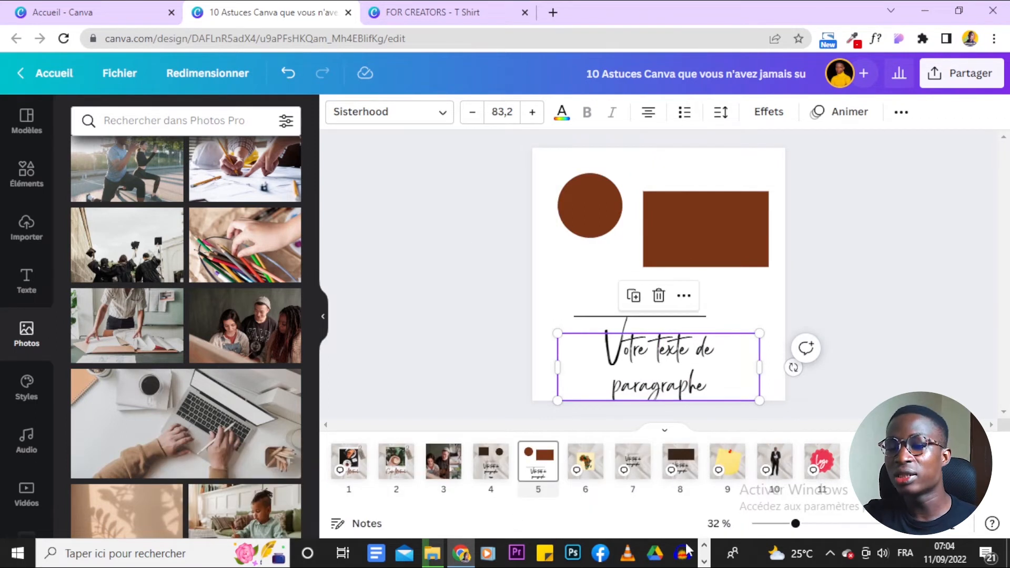
click(818, 253)
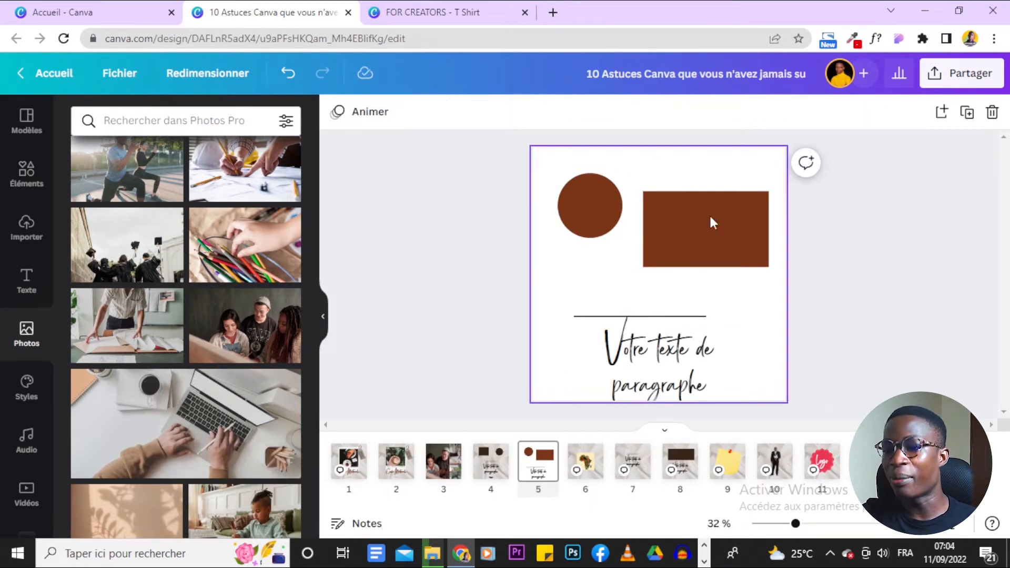
- Duplicate the circle and the rectangle on page 5 and place each copy below its original
click(644, 228)
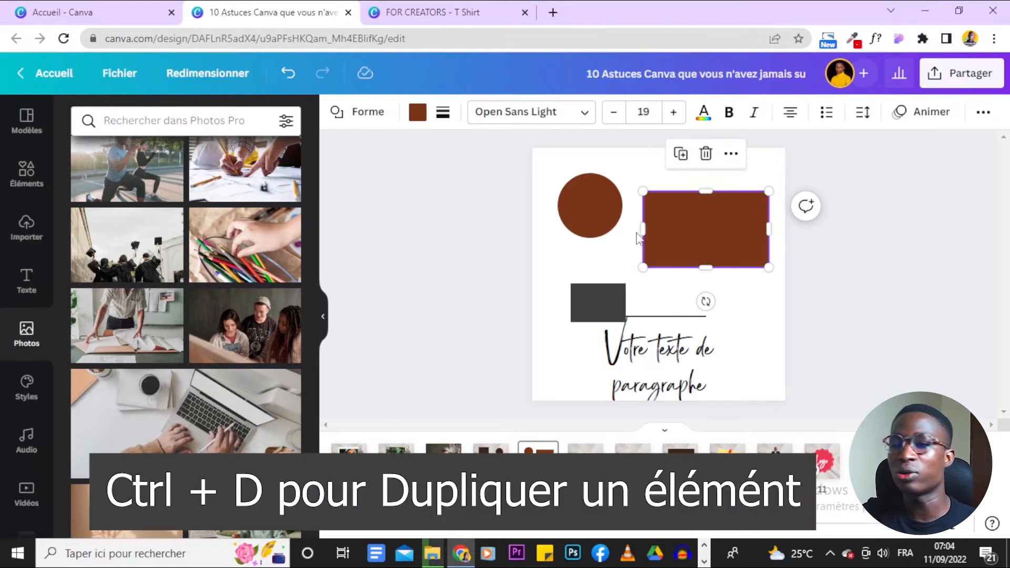
key(ctrl+d)
click(597, 210)
key(ctrl+d)
drag(604, 173, 597, 289)
click(667, 254)
key(ctrl+d)
drag(668, 255, 689, 315)
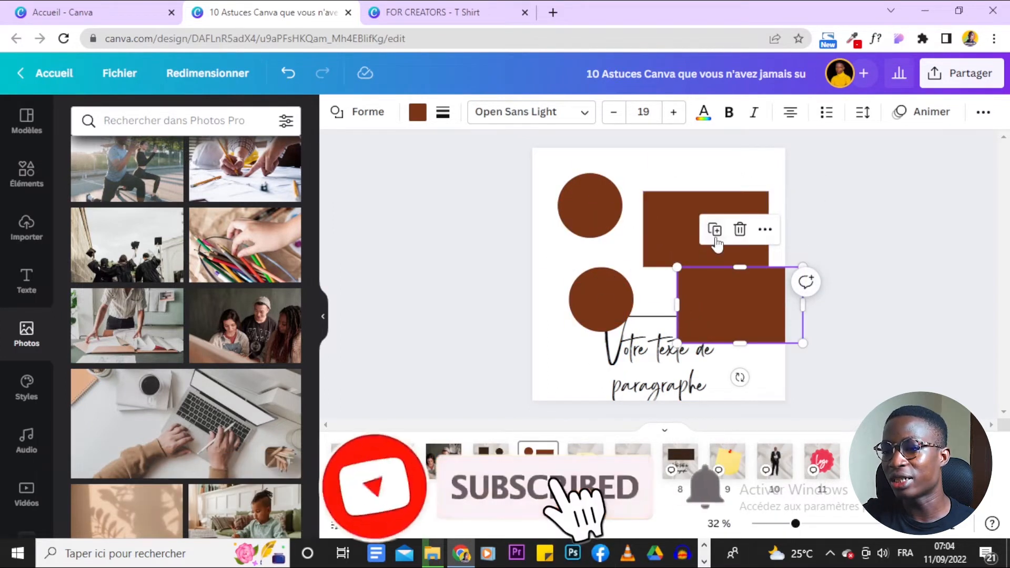
click(983, 112)
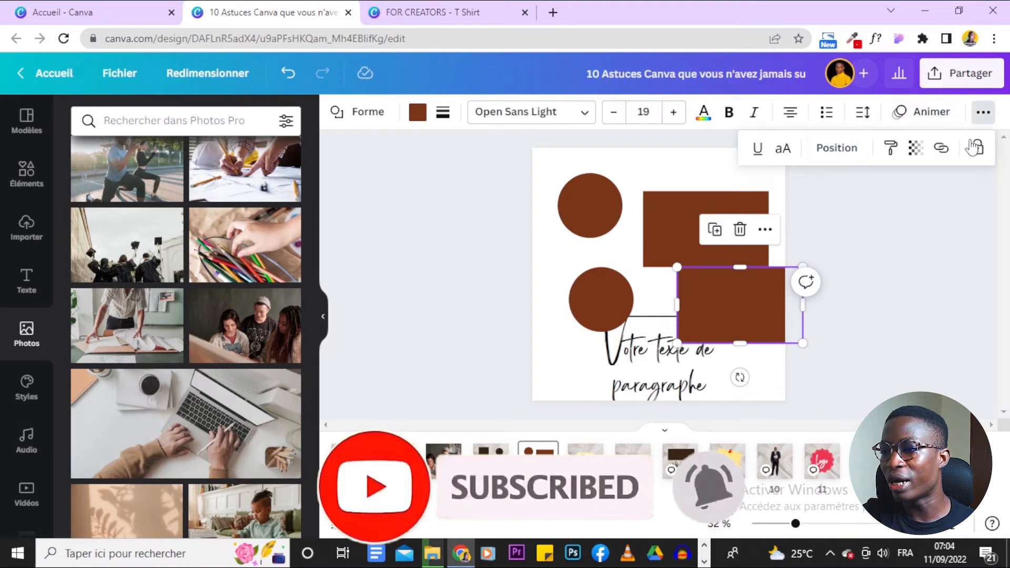
click(898, 262)
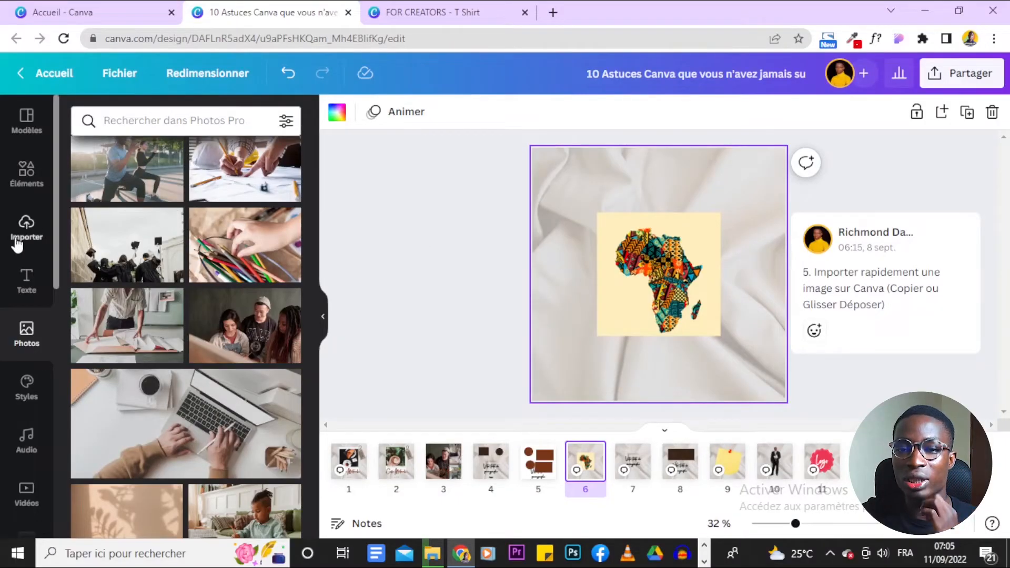
click(17, 241)
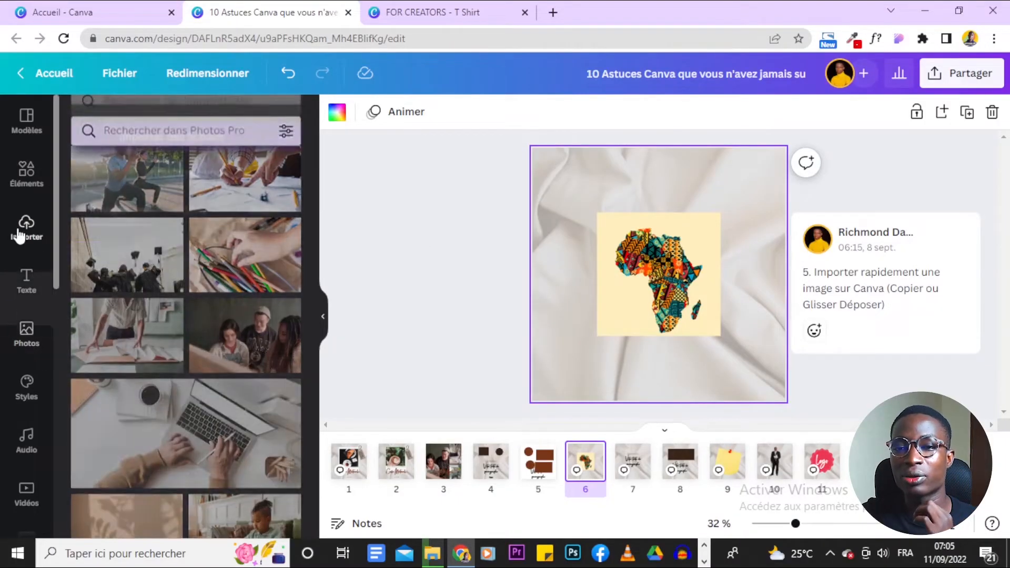
click(220, 157)
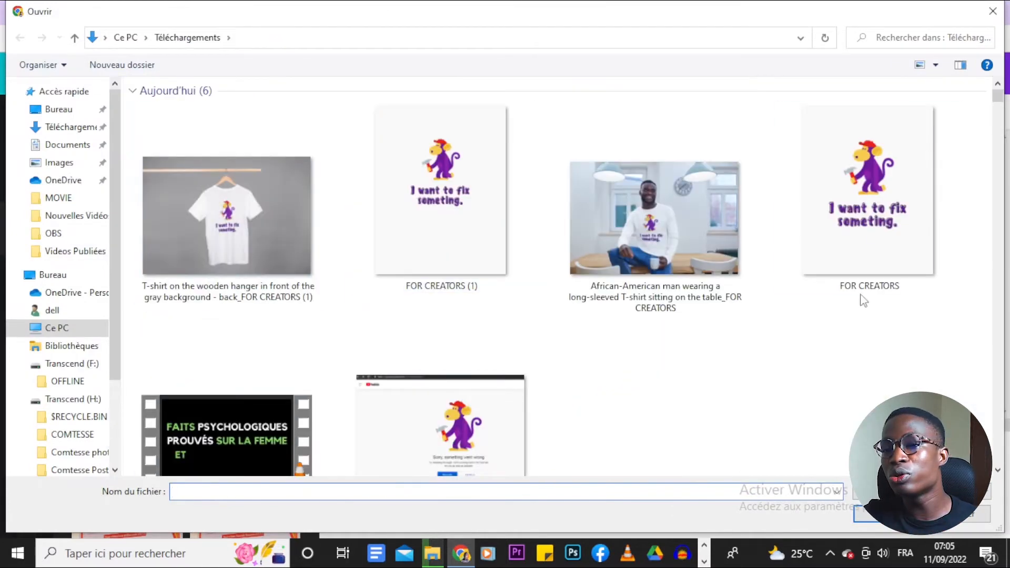
click(992, 12)
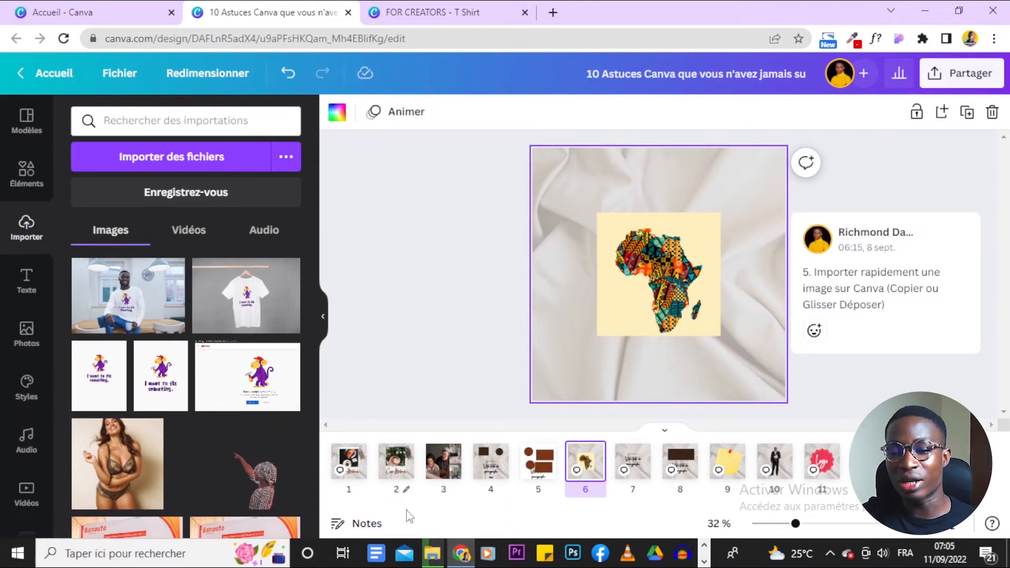
click(155, 551)
click(587, 80)
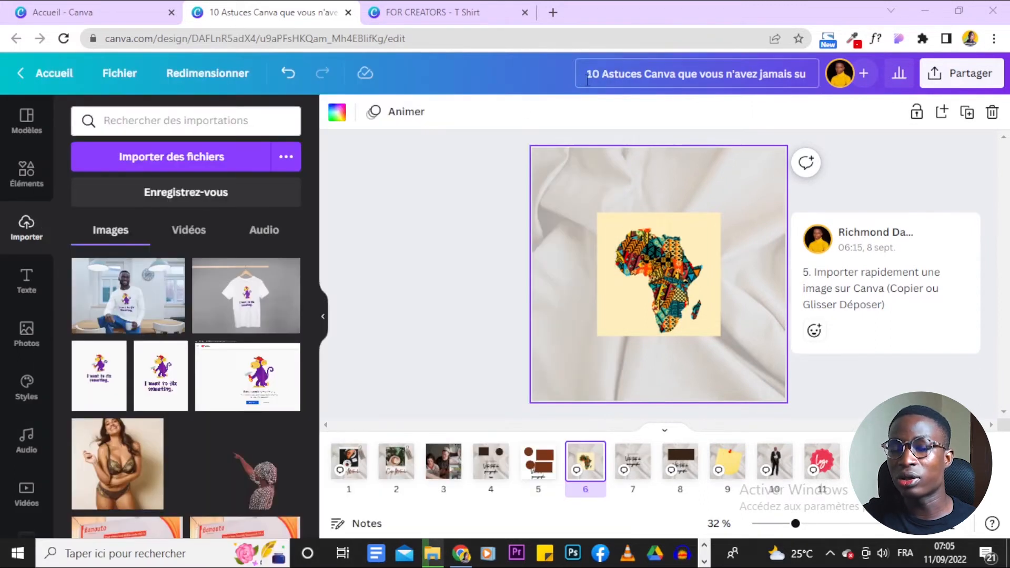
- Import the FOR CREATORS (1) image from the Downloads folder onto page 6 and delete the placed image from the page
key(super+e)
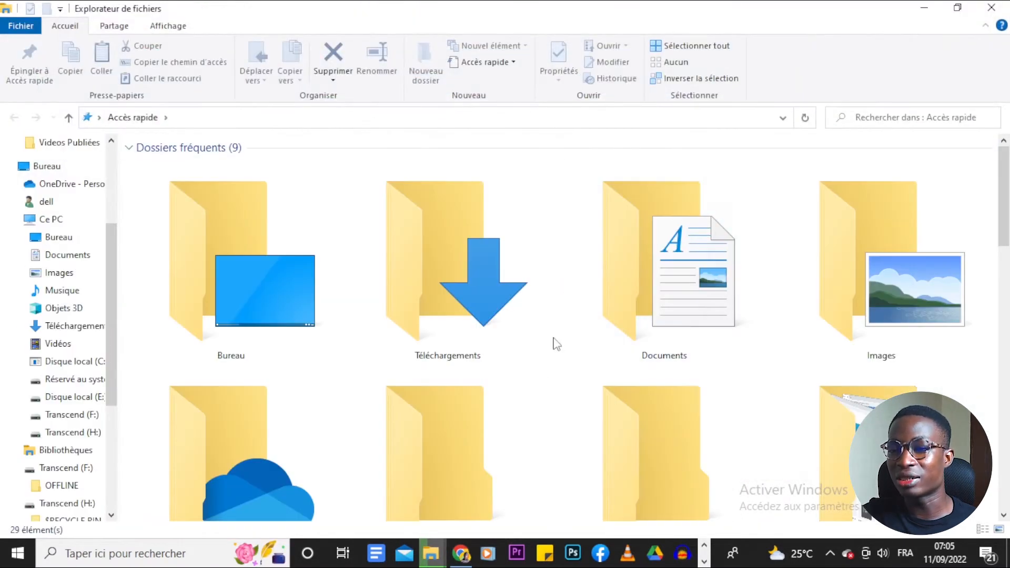
click(79, 326)
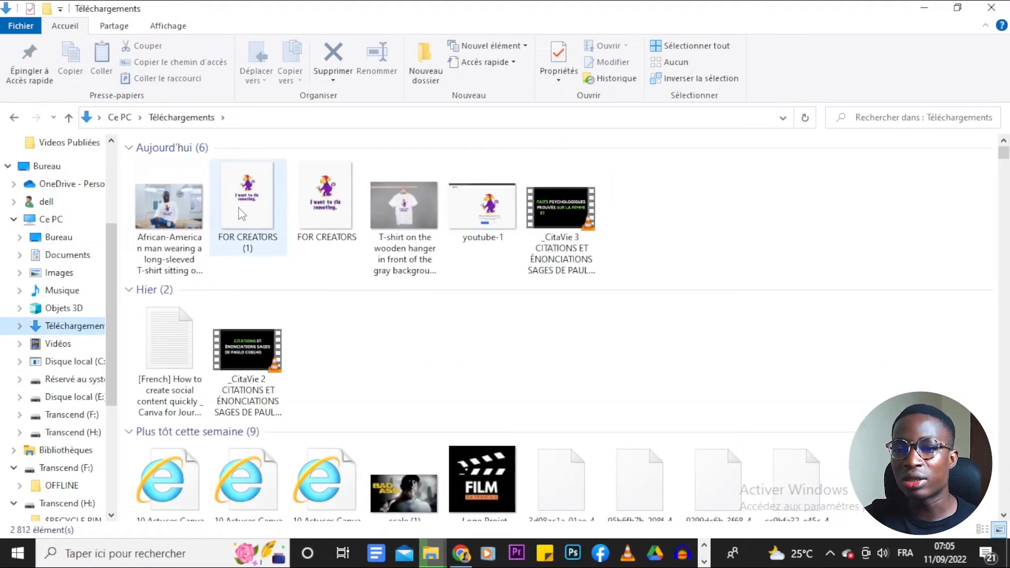
drag(244, 204, 556, 292)
drag(219, 208, 731, 275)
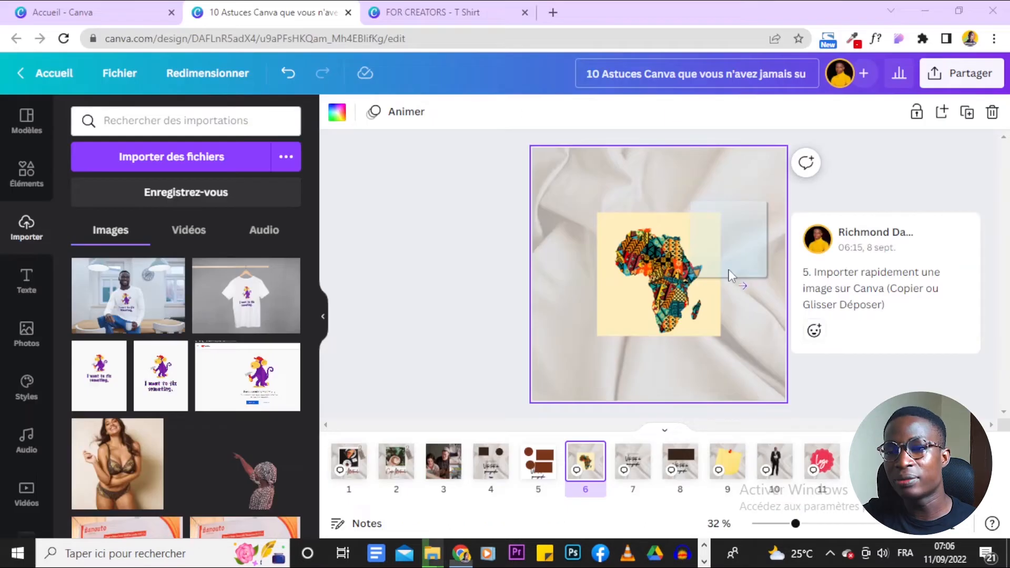
drag(736, 284, 652, 297)
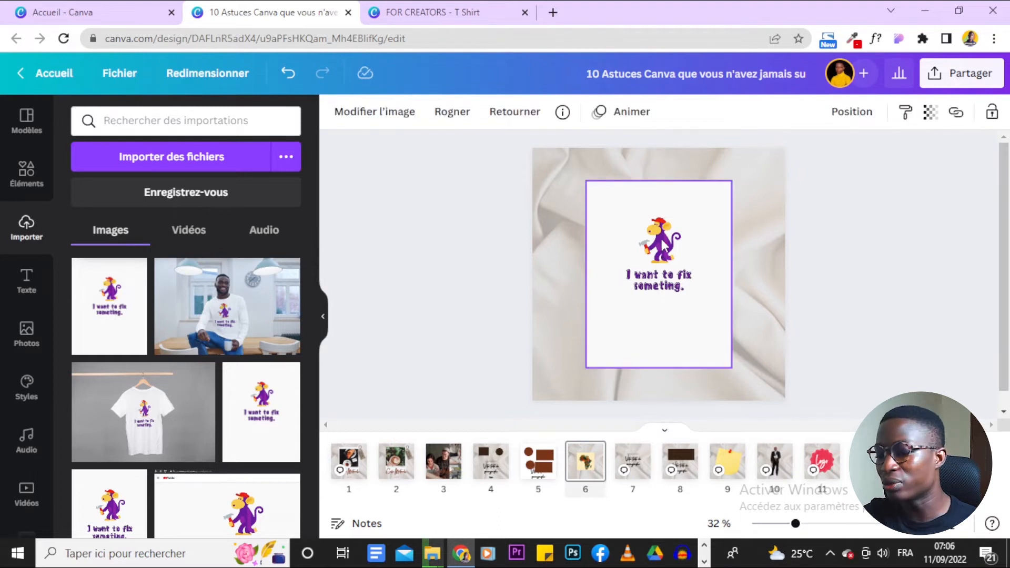
key(Delete)
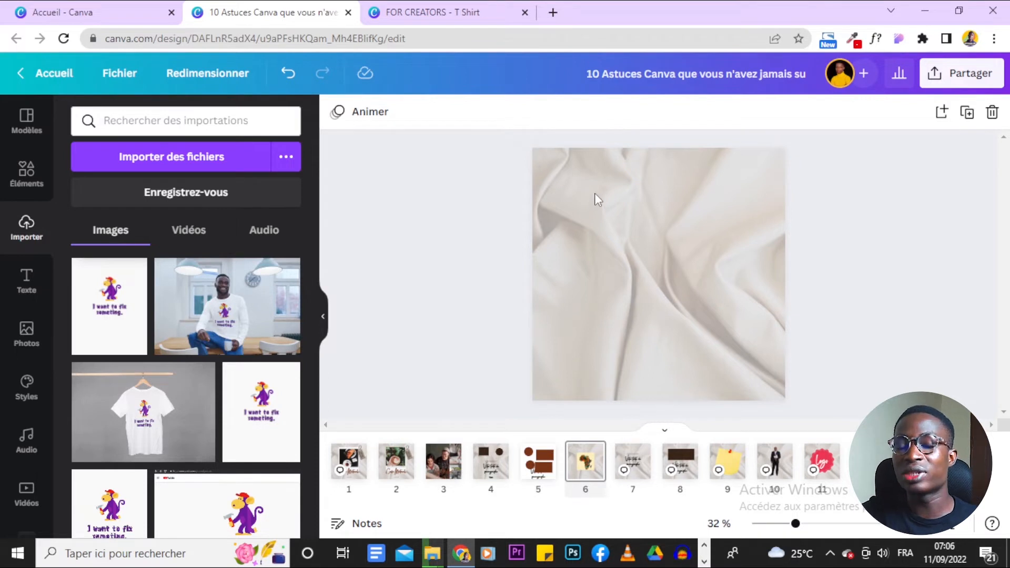
- Search Google Images for "afric" in a new browser tab and browse the map images
click(559, 13)
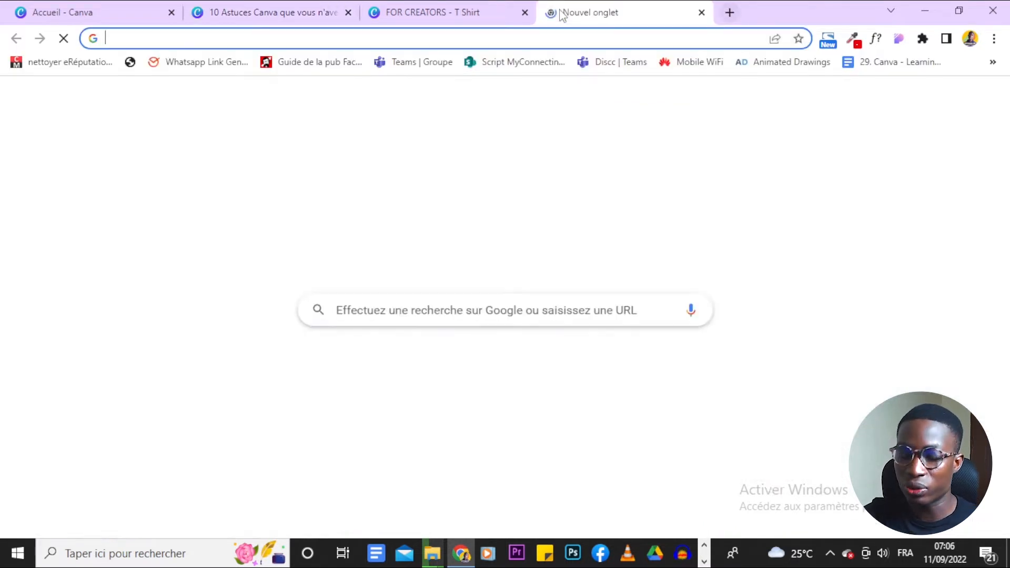
text(africa)
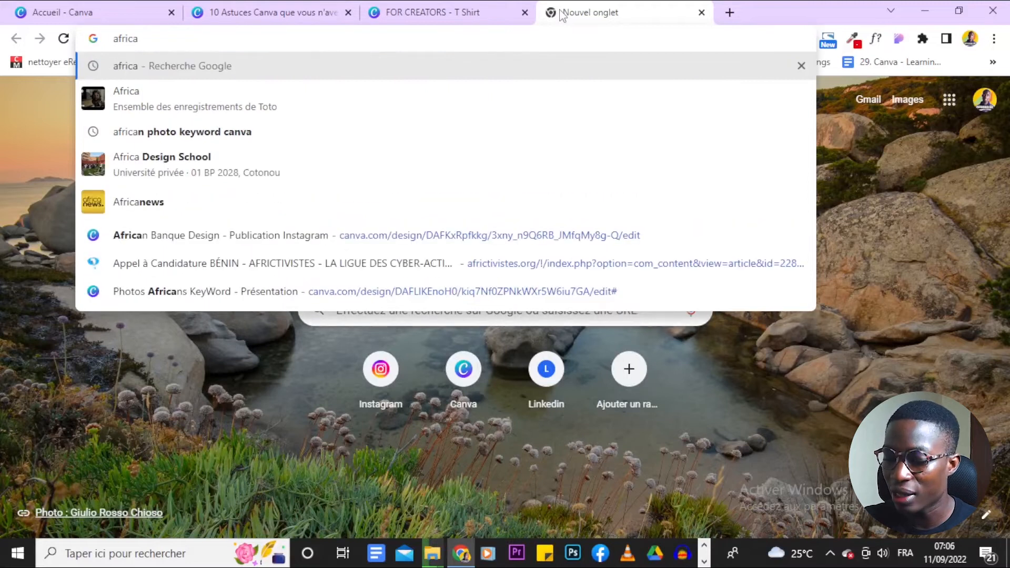
key(Return)
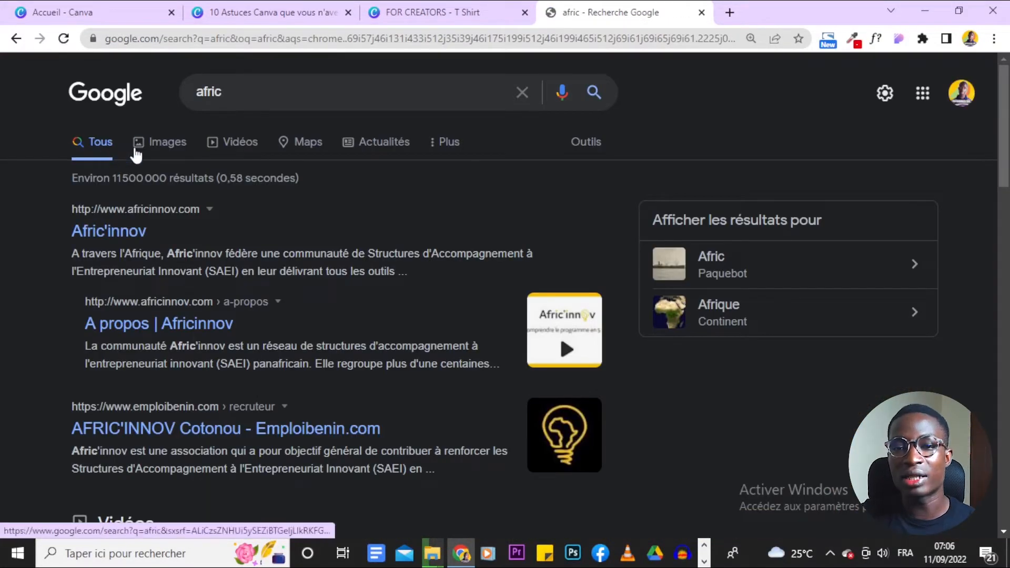
click(137, 152)
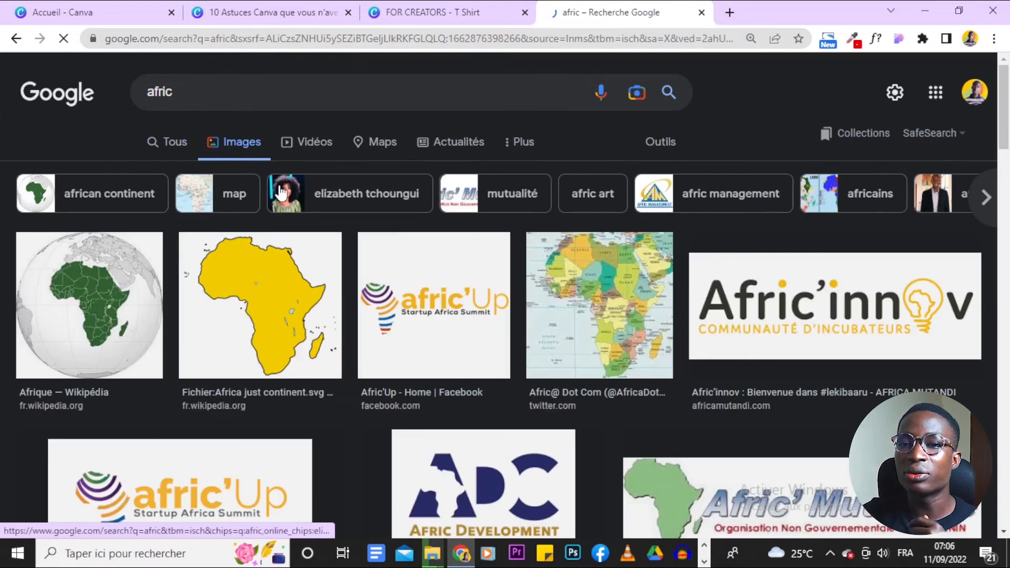
scroll(410, 237, down, 2)
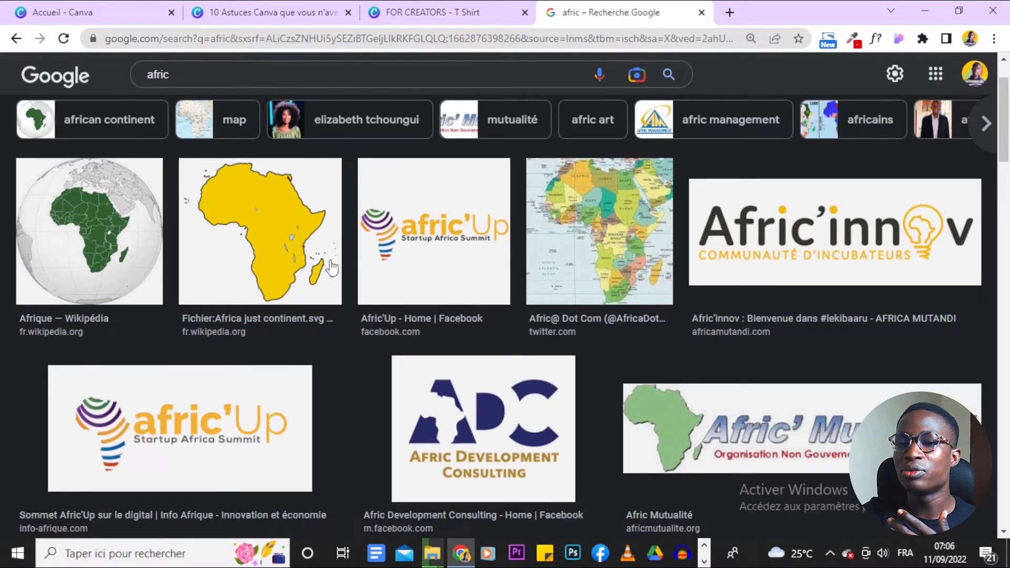
click(463, 11)
click(586, 8)
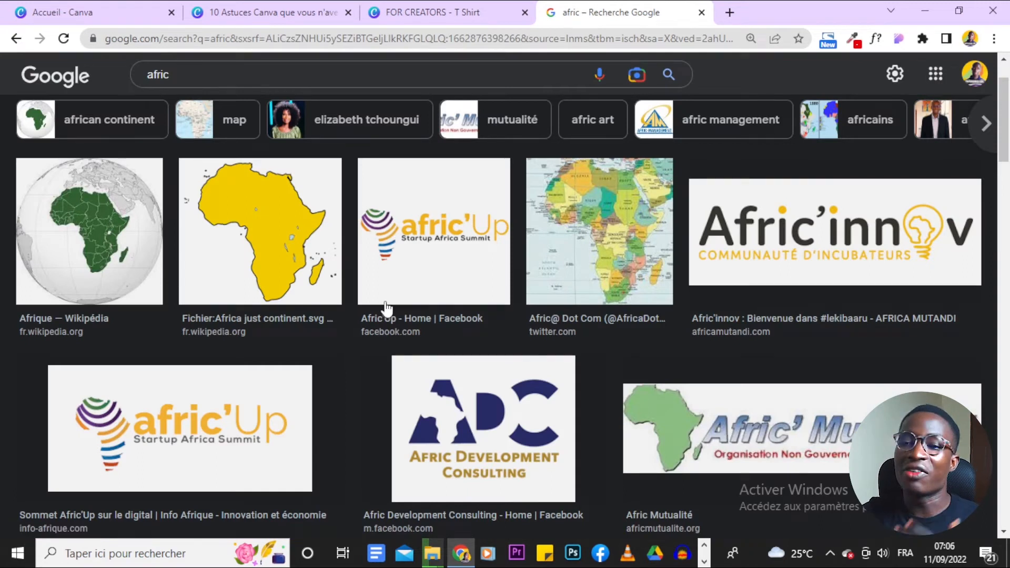
- Copy the yellow Africa continent image from the results and paste it onto page 6 of the 10 Astuces Canva design
right_click(300, 253)
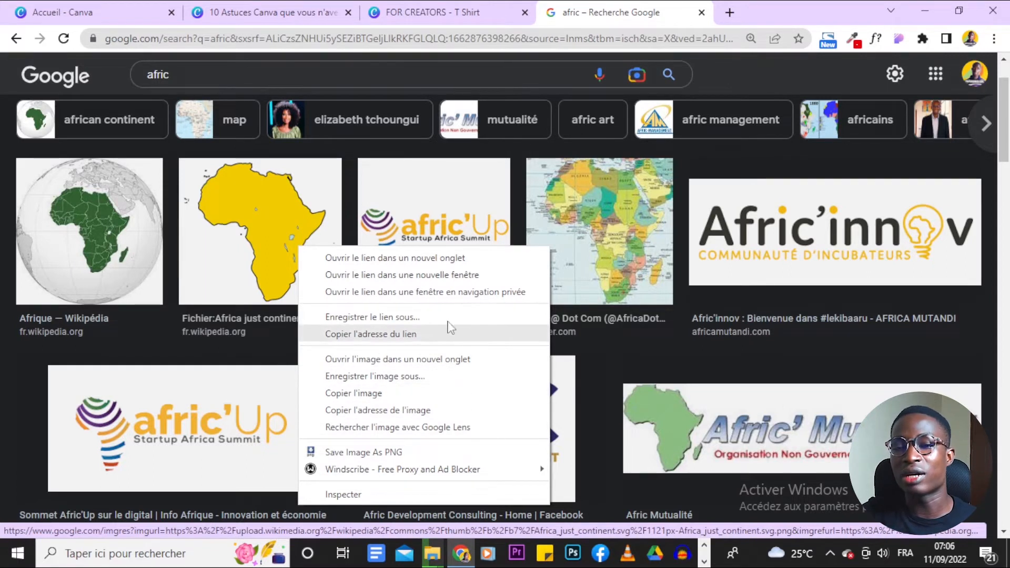
right_click(236, 191)
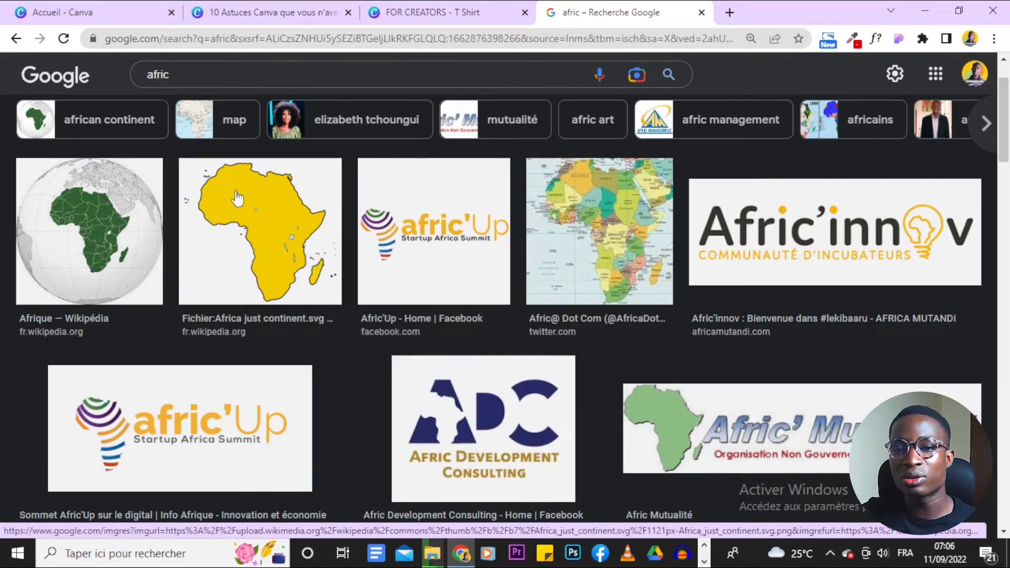
click(304, 339)
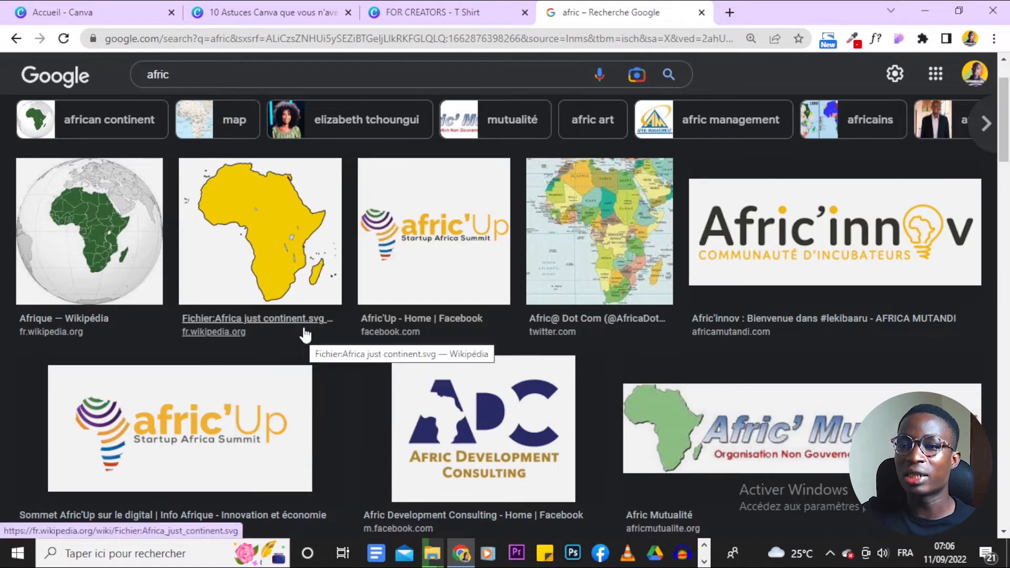
click(416, 12)
click(615, 342)
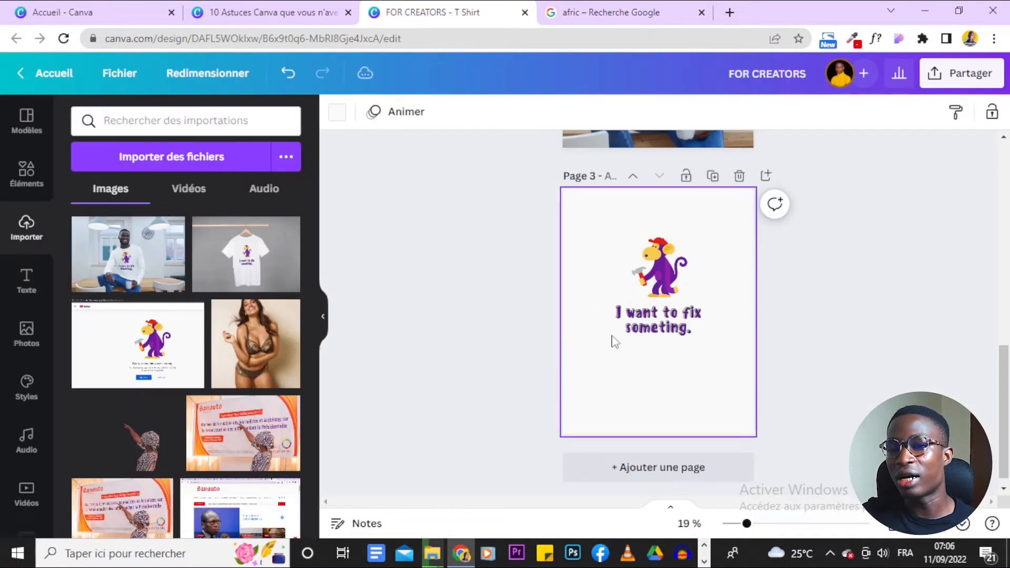
click(293, 9)
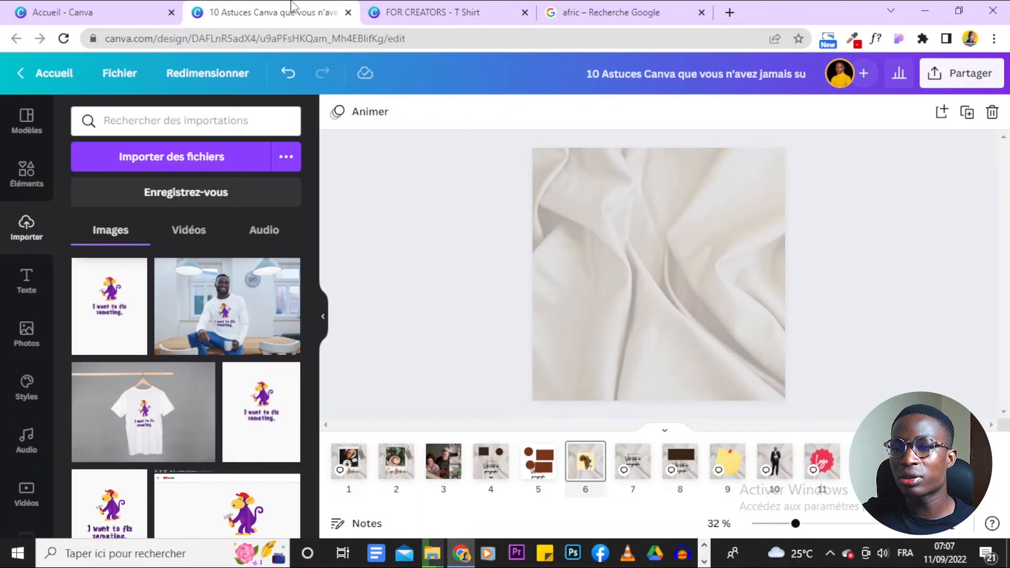
click(701, 257)
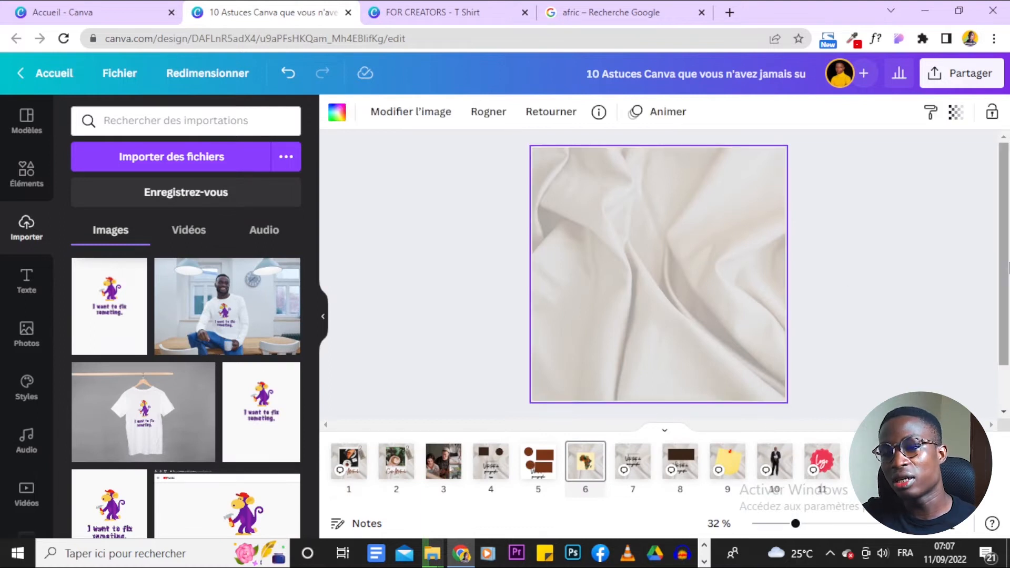
key(ctrl+v)
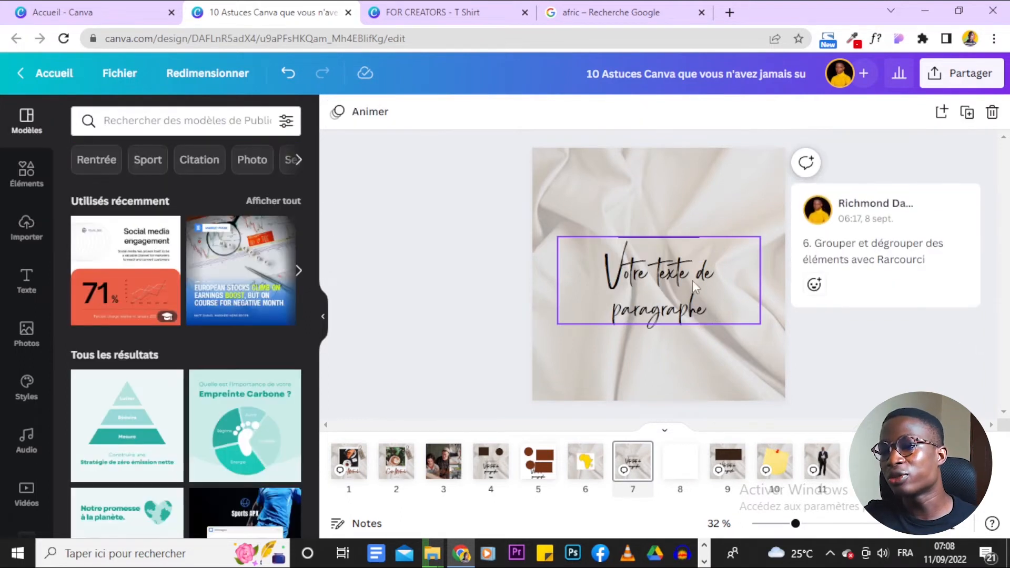
- Move the grouped line and paragraph text on page 7 slightly upward, keeping the group horizontally centred on the page
drag(683, 249, 678, 226)
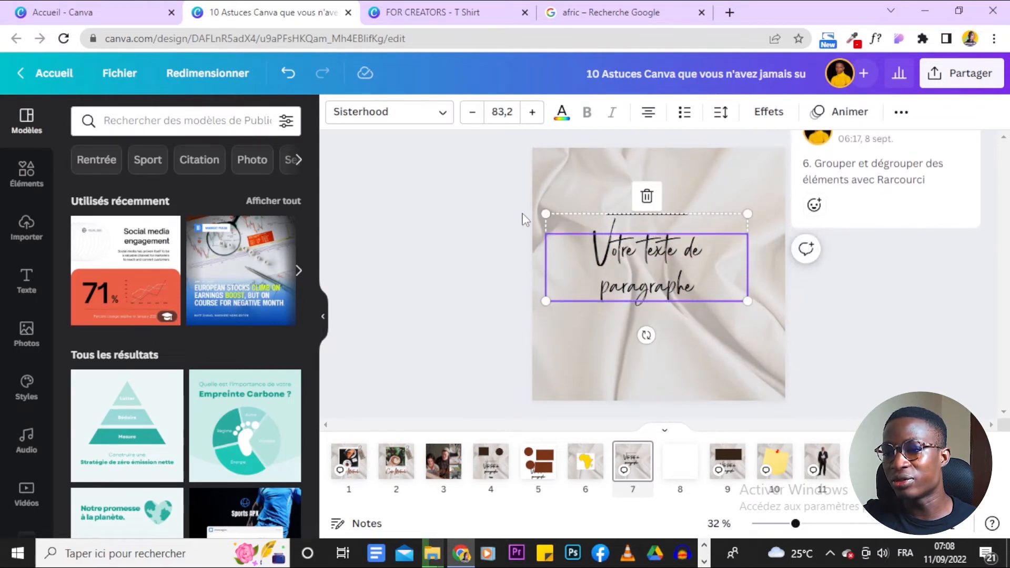
mouse_move(609, 242)
mouse_down()
mouse_move(641, 259)
mouse_move(621, 252)
mouse_up()
click(845, 344)
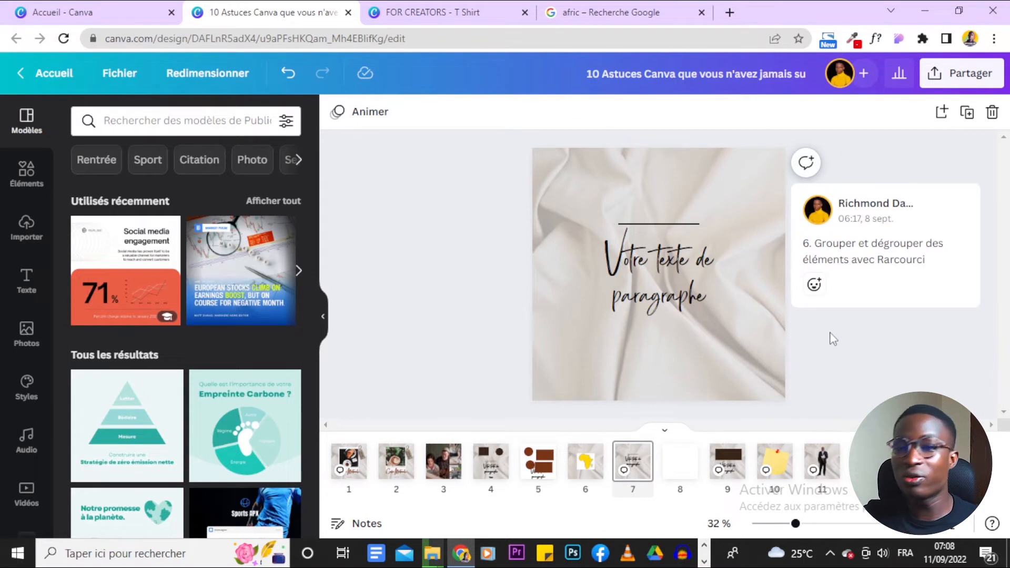
- Ungroup the line and paragraph text on page 7, then move the text and the line downward separately
click(657, 301)
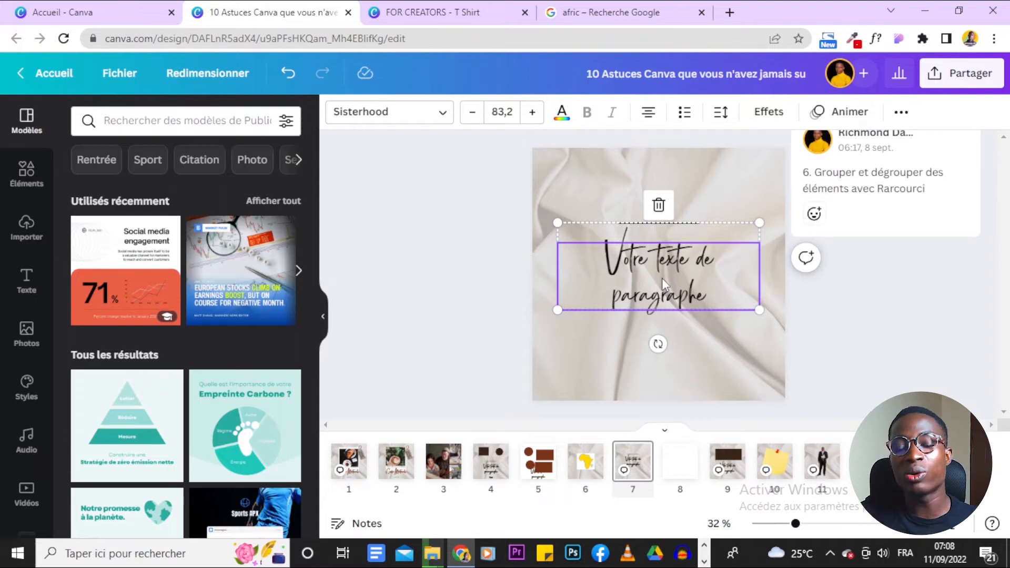
key(ctrl+shift+g)
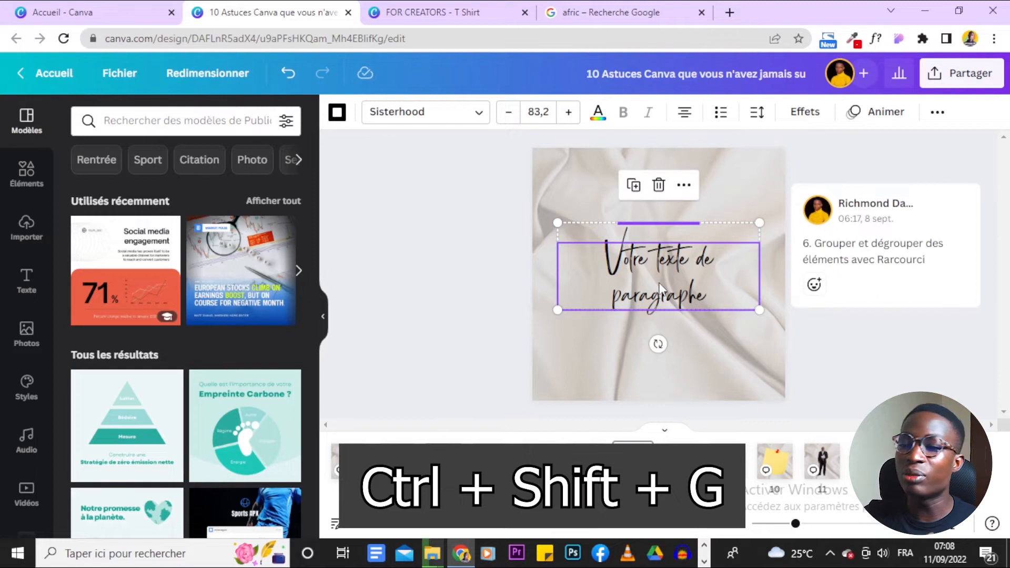
click(437, 231)
drag(626, 255, 626, 286)
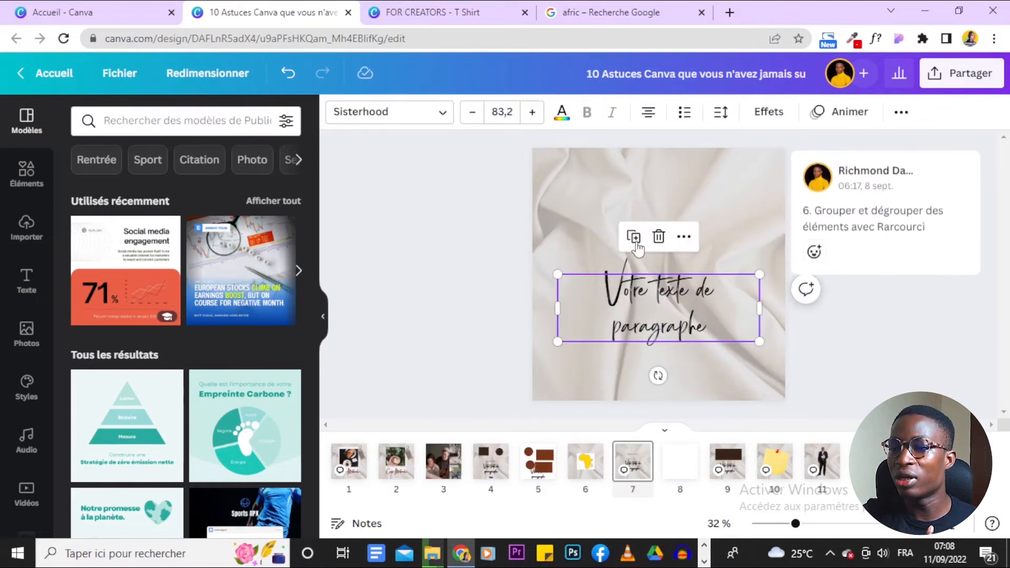
click(672, 207)
click(675, 226)
drag(671, 259, 679, 266)
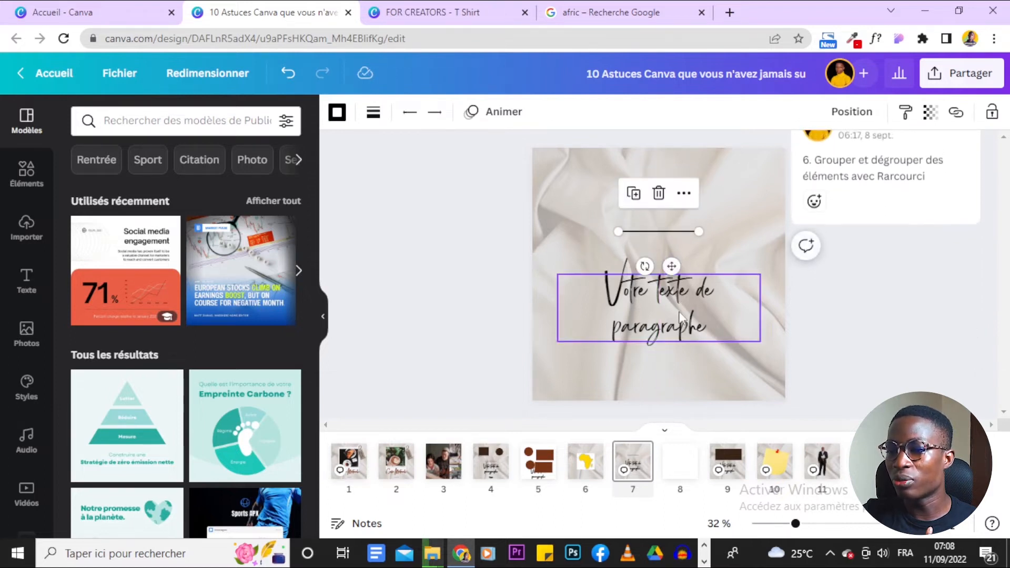
- Reposition the paragraph text and the line independently, placing the line just above the text
drag(679, 316, 675, 347)
click(679, 231)
drag(675, 263, 692, 242)
drag(682, 326, 682, 296)
click(685, 213)
drag(697, 246, 673, 283)
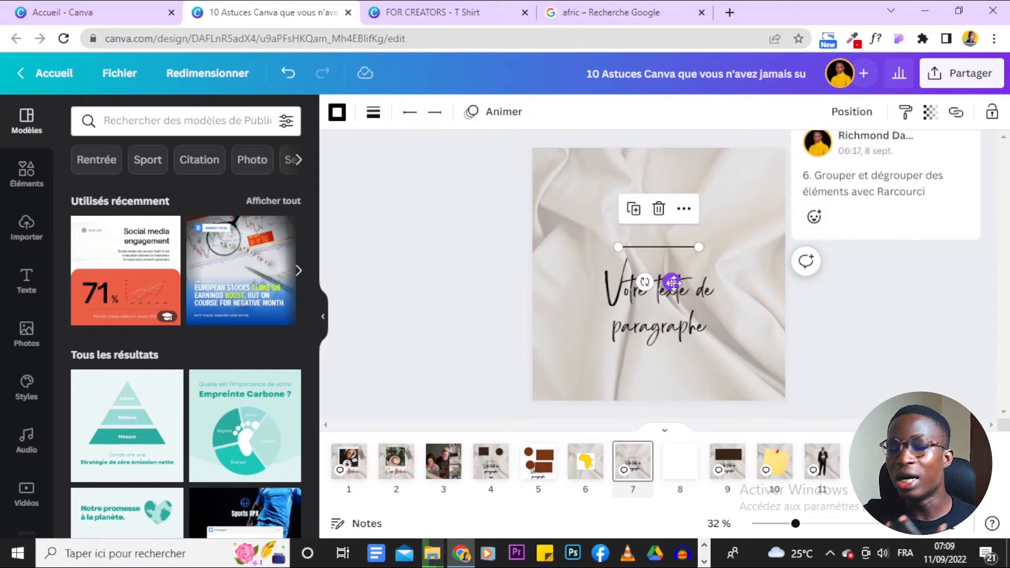
- Select the line and paragraph text on page 7 together, group them, and ungroup them again
click(480, 243)
drag(471, 224, 760, 350)
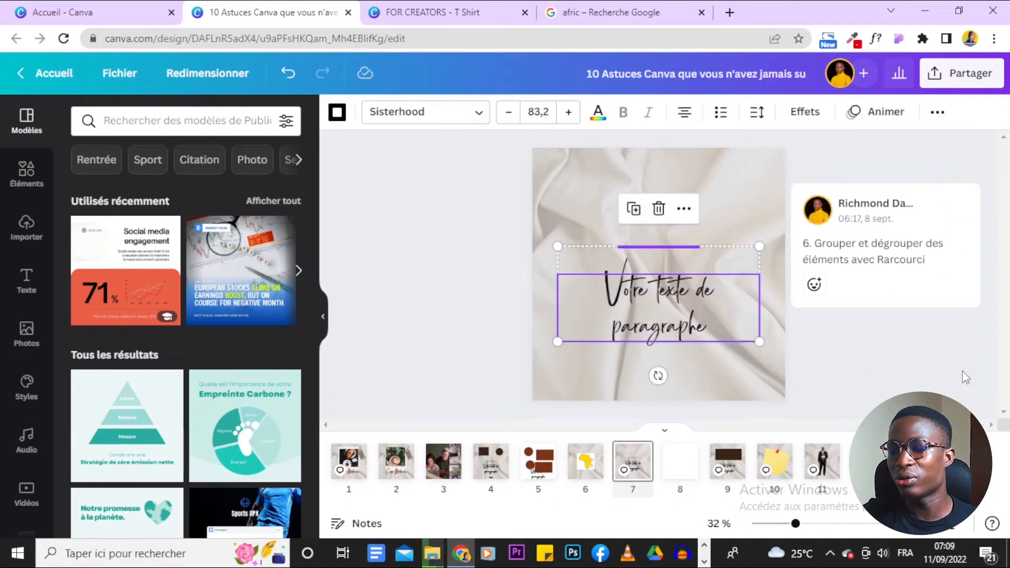
key(ctrl+g)
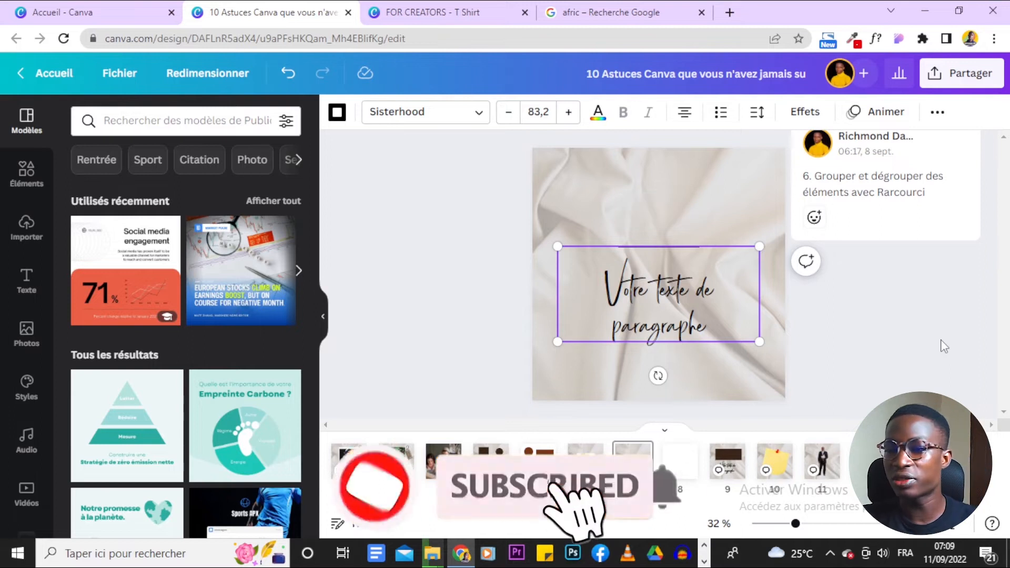
key(ctrl+shift+g)
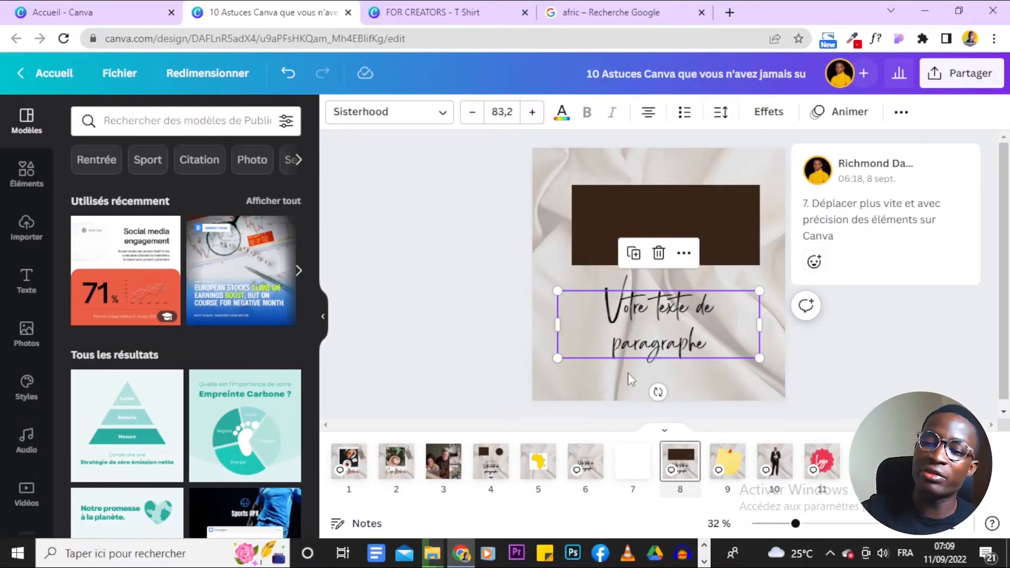
- Move the paragraph text on page 8 onto the dark brown rectangle and back below it
drag(645, 303, 681, 310)
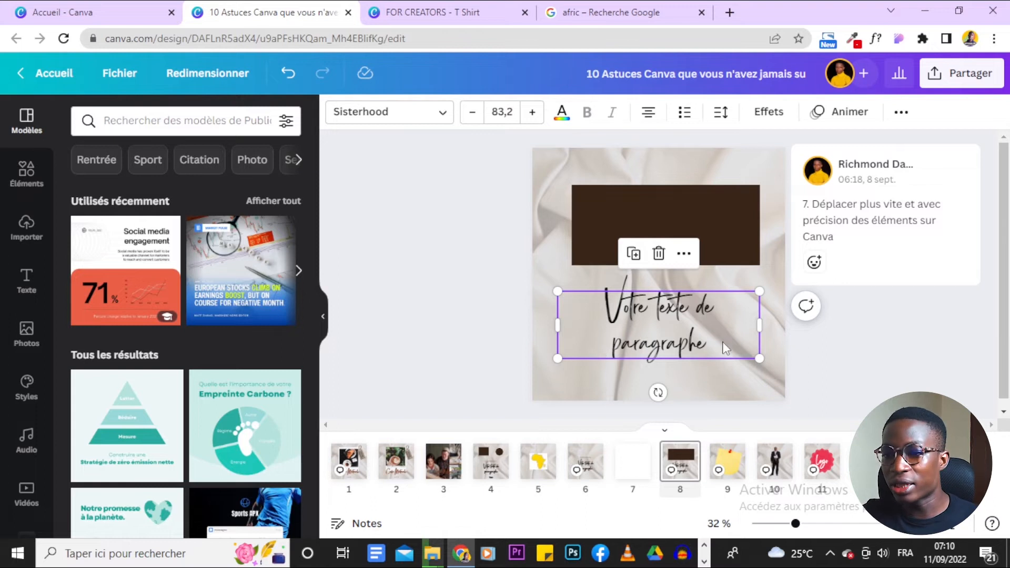
drag(675, 330, 680, 235)
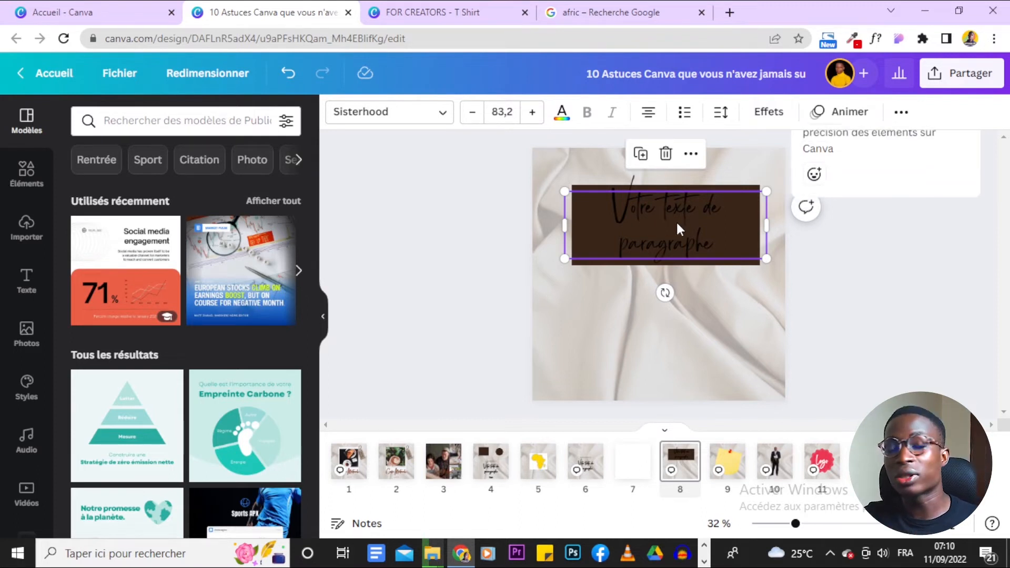
drag(677, 209, 687, 320)
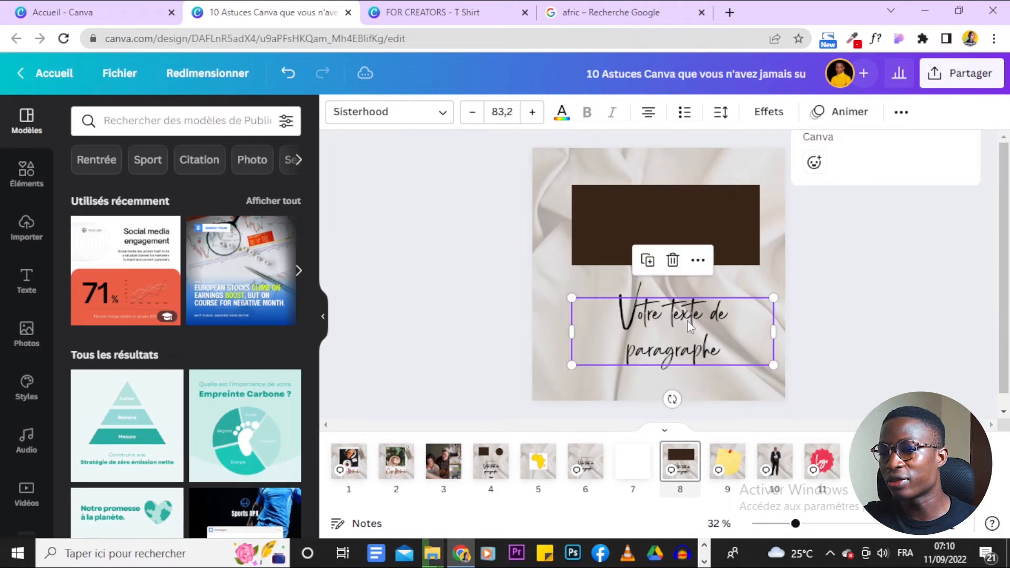
click(835, 362)
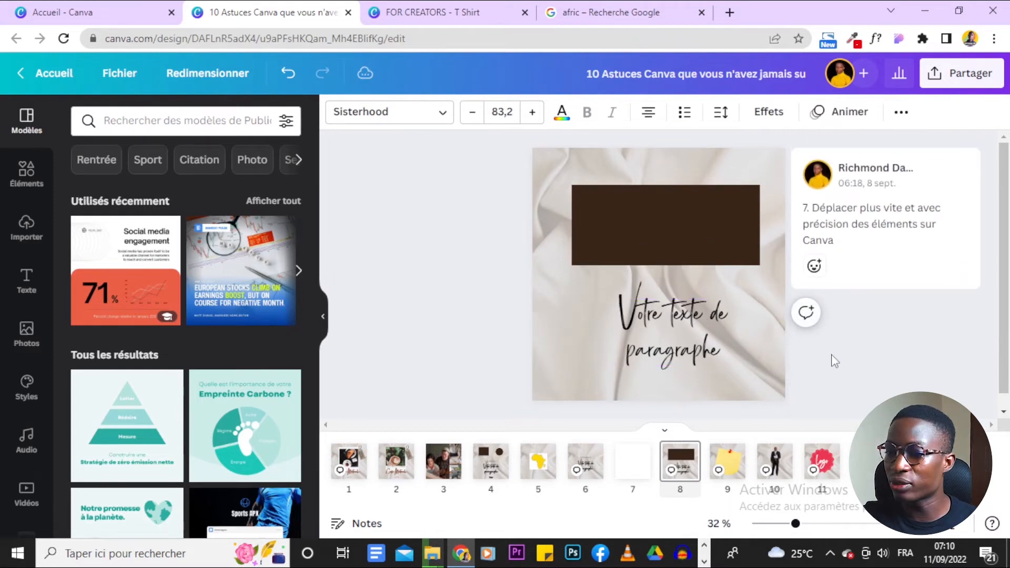
- Nudge the paragraph text on page 8 upward in fine increments until it overlaps the rectangle's lower edge
key(Up)
key(Up)
key(Up)
key(Up)
key(Up)
key(Up)
key(Up)
key(Up)
key(Up)
key(Up)
key(Up)
key(Up)
key(Up)
key(Up)
key(Up)
key(Up)
key(Up)
key(Up)
key(Up)
key(Up)
key(Up)
key(Up)
key(Up)
key(Up)
key(Up)
key(Up)
key(Up)
key(Up)
key(Up)
key(Up)
key(Up)
key(Up)
key(Up)
key(Up)
key(Up)
key(Up)
key(Up)
key(Up)
key(Up)
key(Up)
key(Up)
key(Up)
key(Up)
key(Up)
key(Up)
key(Up)
key(Up)
key(Up)
key(Up)
key(Up)
key(Up)
key(Up)
key(Up)
key(Up)
key(Up)
key(Up)
key(Up)
key(Up)
key(Up)
key(Up)
key(Up)
key(Up)
key(Up)
key(Up)
key(Up)
key(Up)
key(Up)
key(Up)
key(Up)
key(Up)
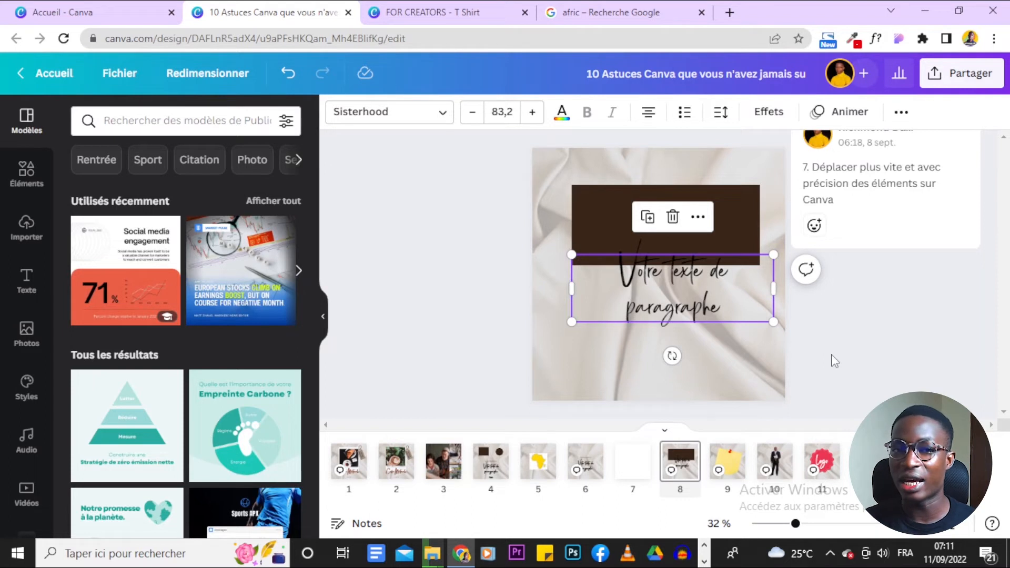
click(835, 361)
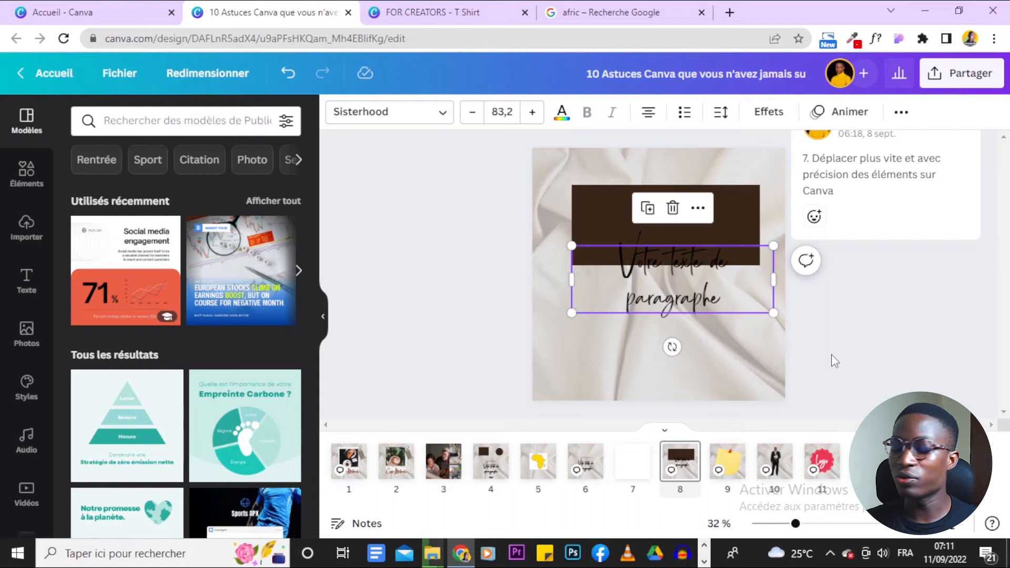
- Nudge the paragraph text upward in large increments across the rectangle until its first line reaches the page's upper edge
key(shift+Up)
key(shift+Up)
key(shift+Up)
key(shift+Up)
key(shift+Up)
key(shift+Up)
key(shift+Up)
key(shift+Up)
key(shift+Up)
key(shift+Up)
key(shift+Up)
key(shift+Up)
key(shift+Up)
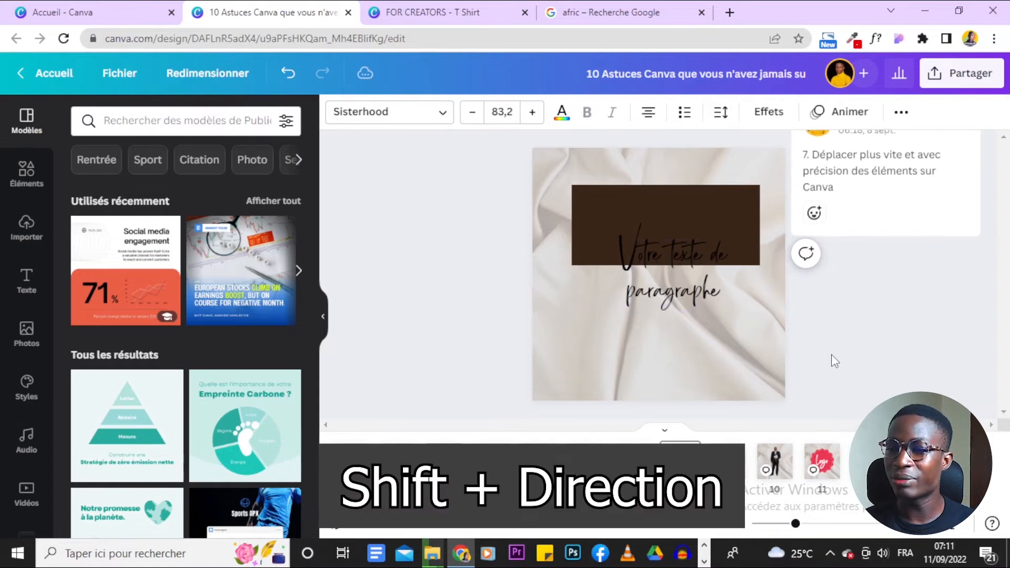
key(shift+Up)
key(shift+Up)
key(shift+Up)
key(shift+Up)
key(shift+Up)
key(shift+Up)
key(shift+Up)
key(shift+Up)
key(shift+Up)
key(shift+Up)
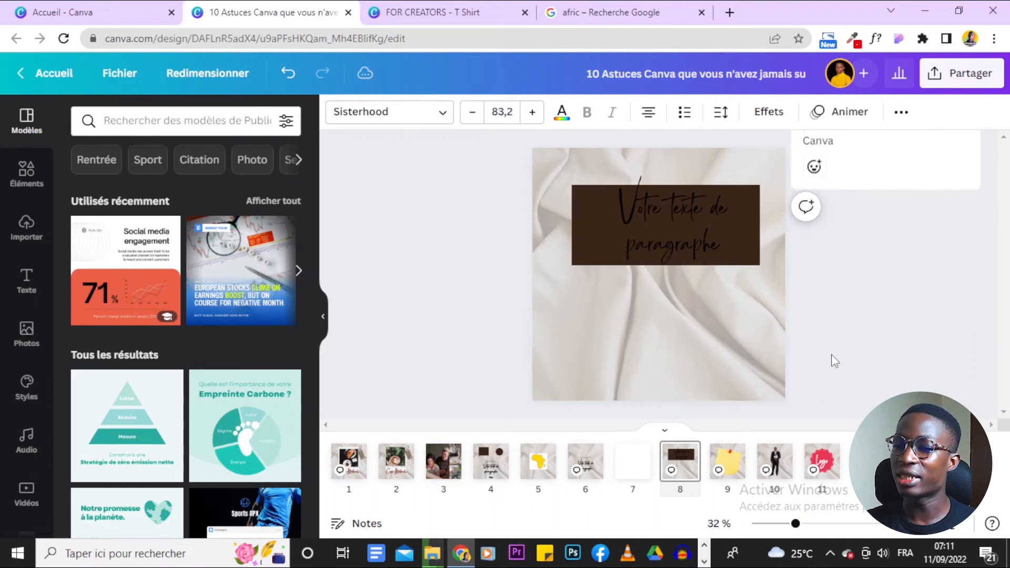
key(shift+Up)
key(shift+Up)
key(shift+Up)
key(shift+Up)
key(shift+Up)
key(shift+Up)
key(shift+Up)
key(shift+Up)
key(shift+Up)
key(shift+Up)
key(shift+Up)
key(shift+Up)
key(shift+Up)
key(shift+Up)
key(shift+Up)
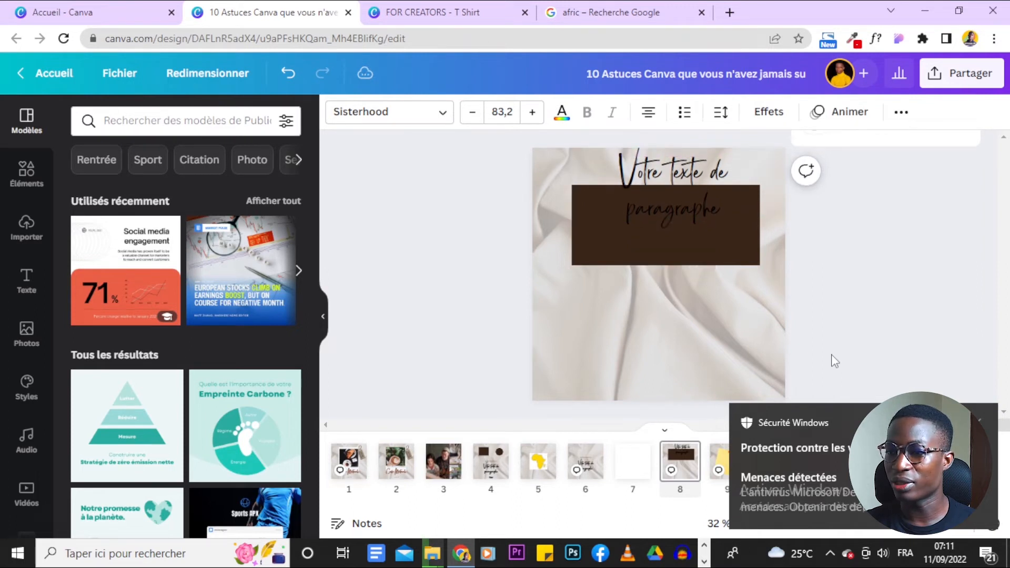
- Nudge the paragraph text on page 8 downward in large increments until both lines sit over the dark brown rectangle
key(shift+Down)
key(shift+Down)
key(shift+Down)
key(shift+Down)
key(shift+Down)
key(shift+Down)
key(shift+Down)
key(shift+Down)
key(shift+Down)
key(shift+Down)
key(shift+Down)
key(shift+Down)
key(shift+Down)
key(shift+Down)
key(shift+Down)
key(shift+Down)
key(shift+Down)
key(shift+Down)
key(shift+Down)
key(shift+Down)
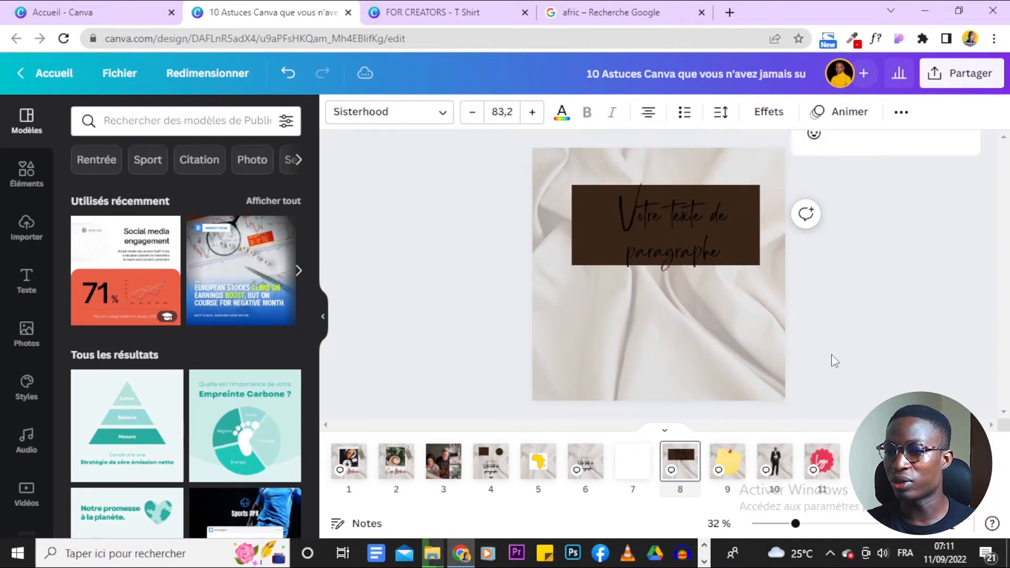
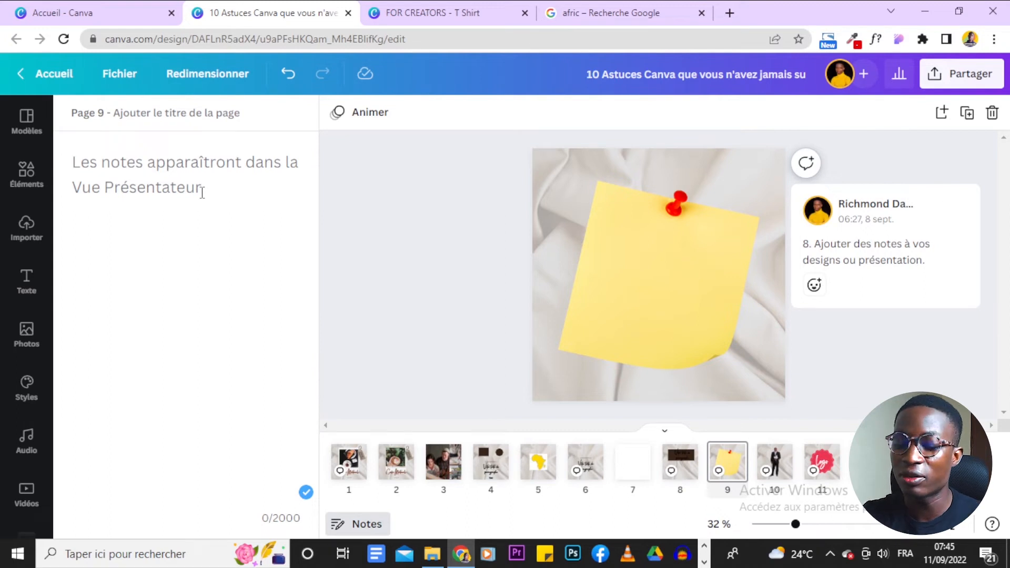
- Enter "1" in the presenter notes of page 9
text(1)
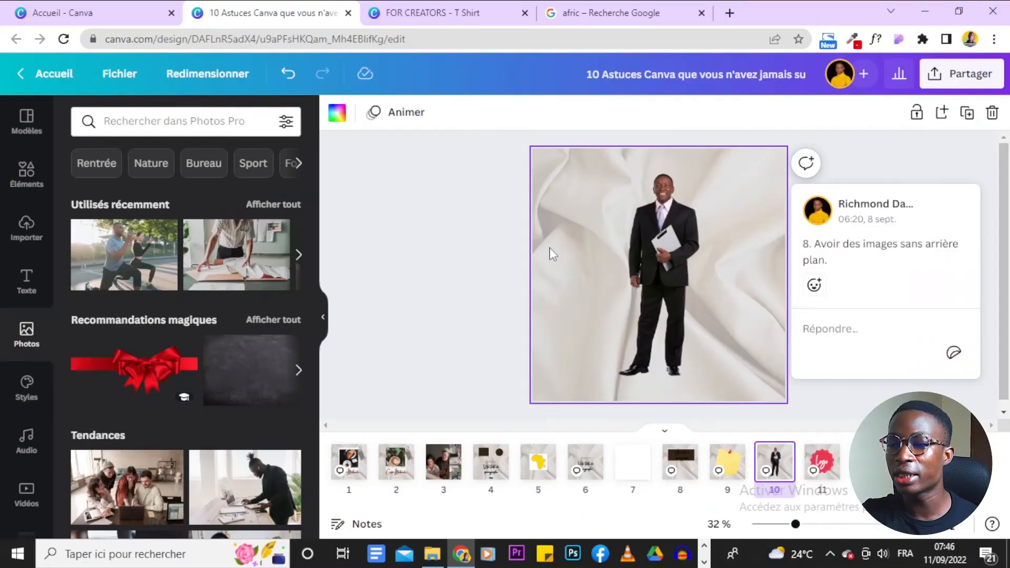
- Select the businessman image on page 10 and search the photo library for "african children"
click(672, 254)
mouse_move(673, 254)
mouse_down()
mouse_move(652, 257)
mouse_move(674, 255)
mouse_up()
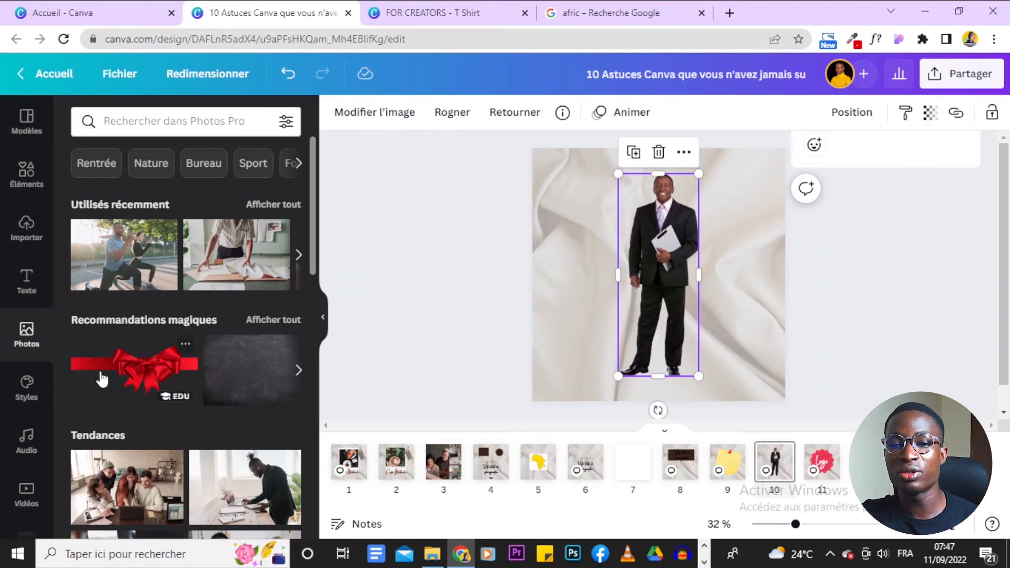
click(133, 114)
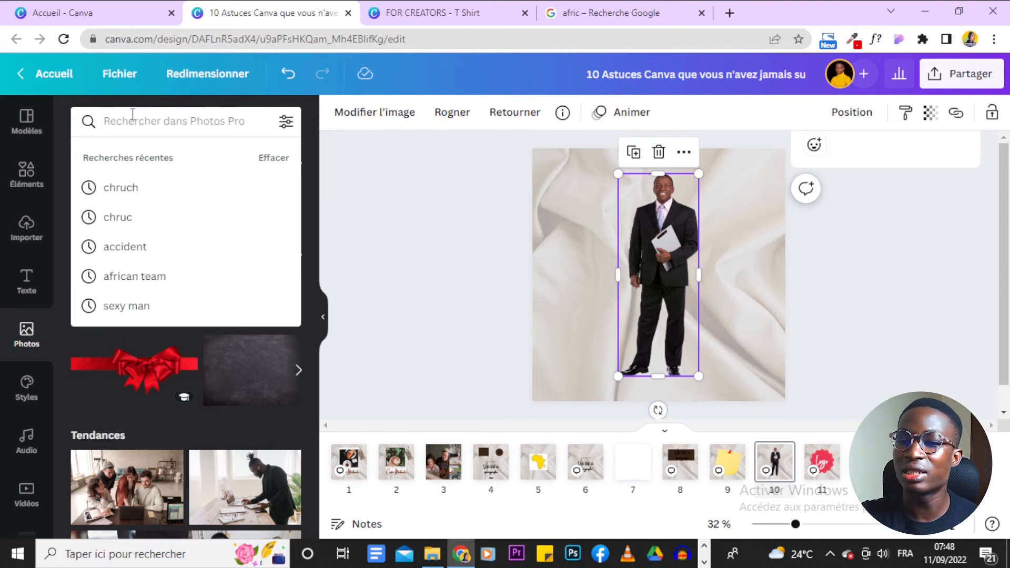
text(AFRICAN)
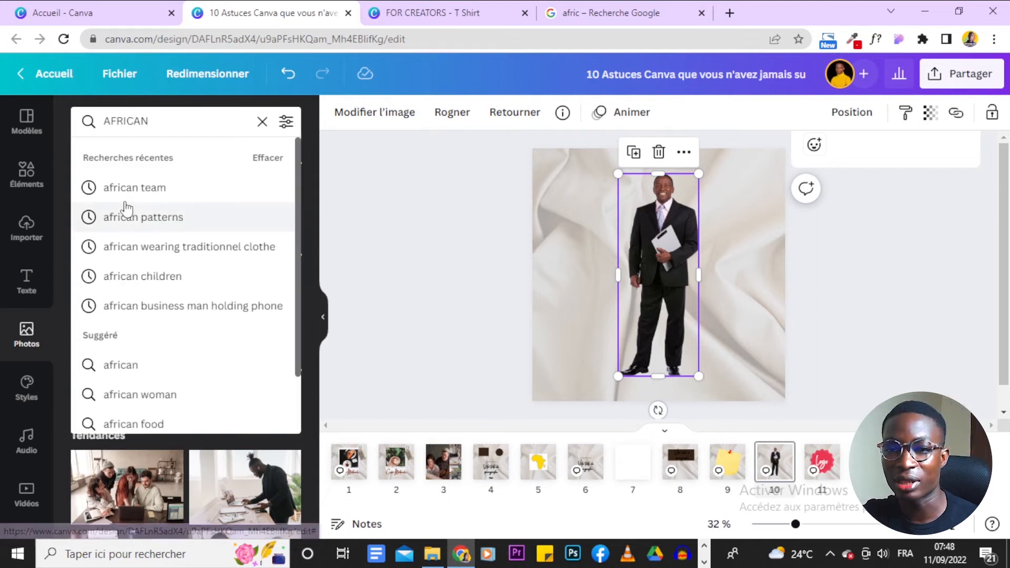
click(160, 279)
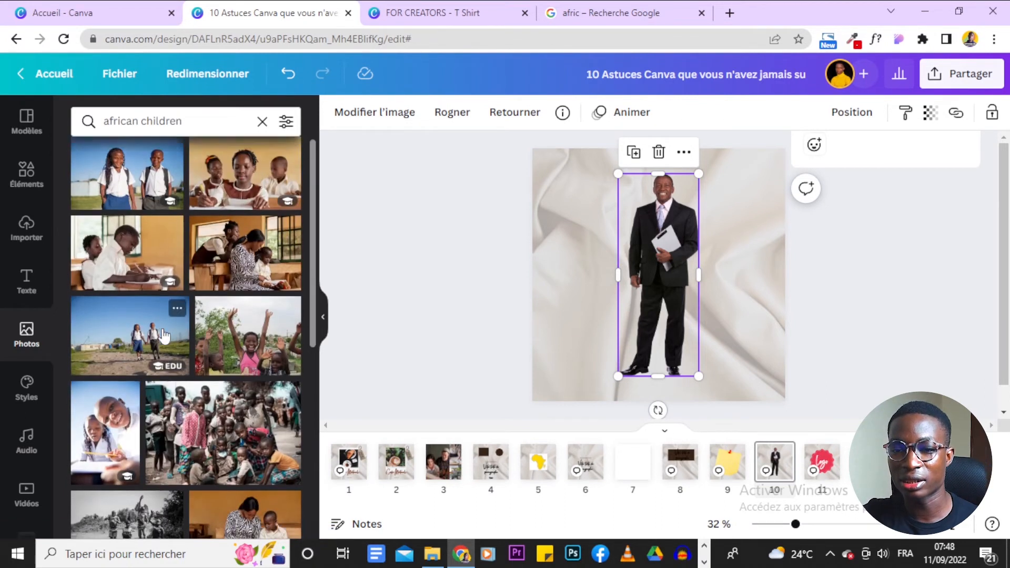
scroll(170, 326, down, 5)
scroll(171, 332, up, 5)
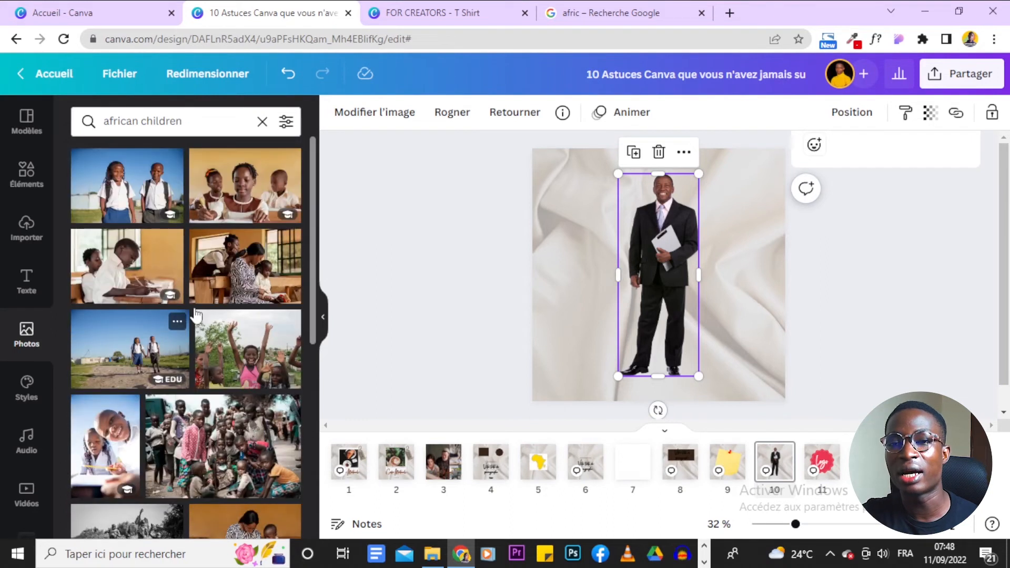
- Filter the "african children" photo results to cut-outs only
click(286, 125)
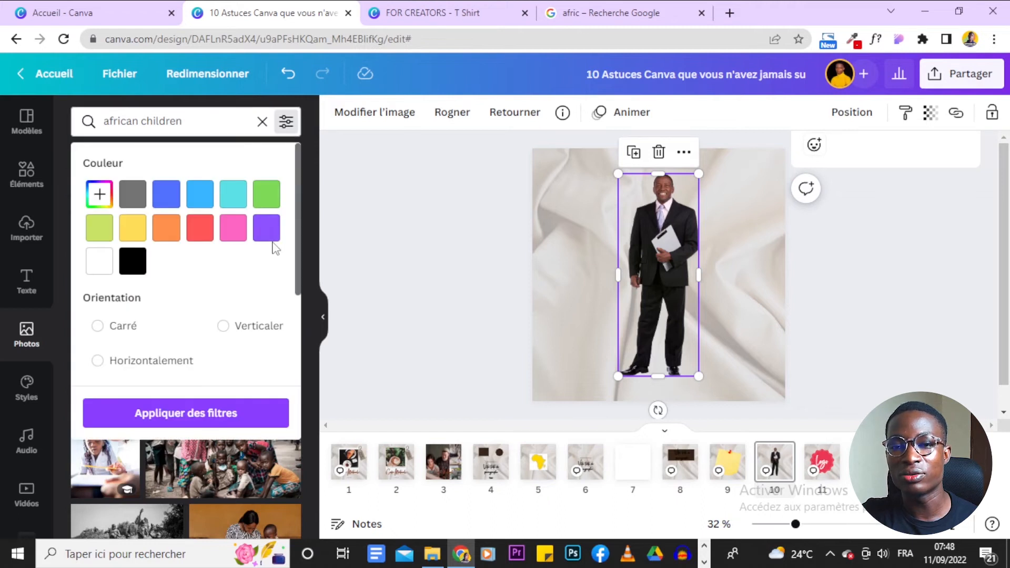
scroll(273, 248, down, 3)
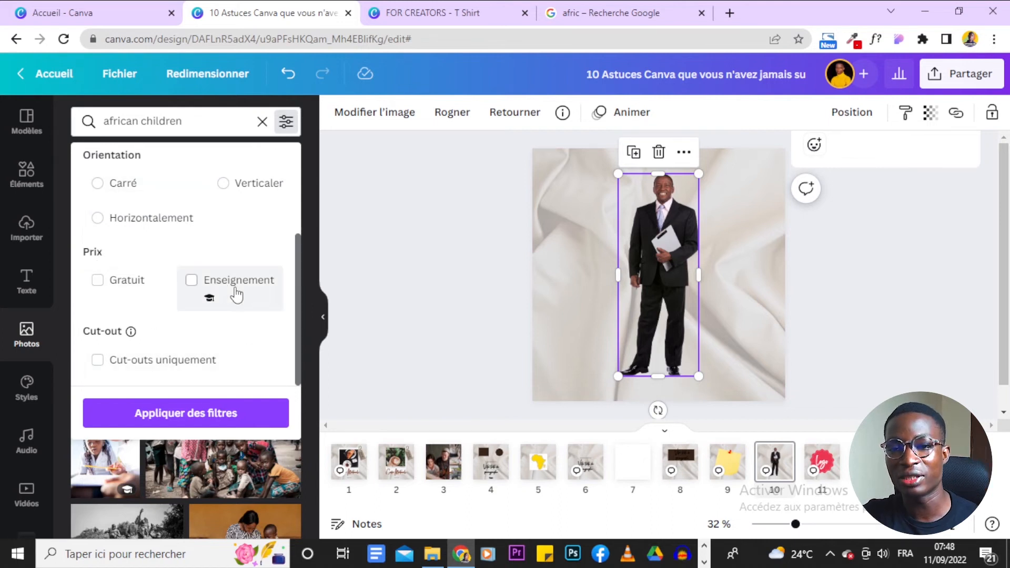
scroll(234, 293, up, 3)
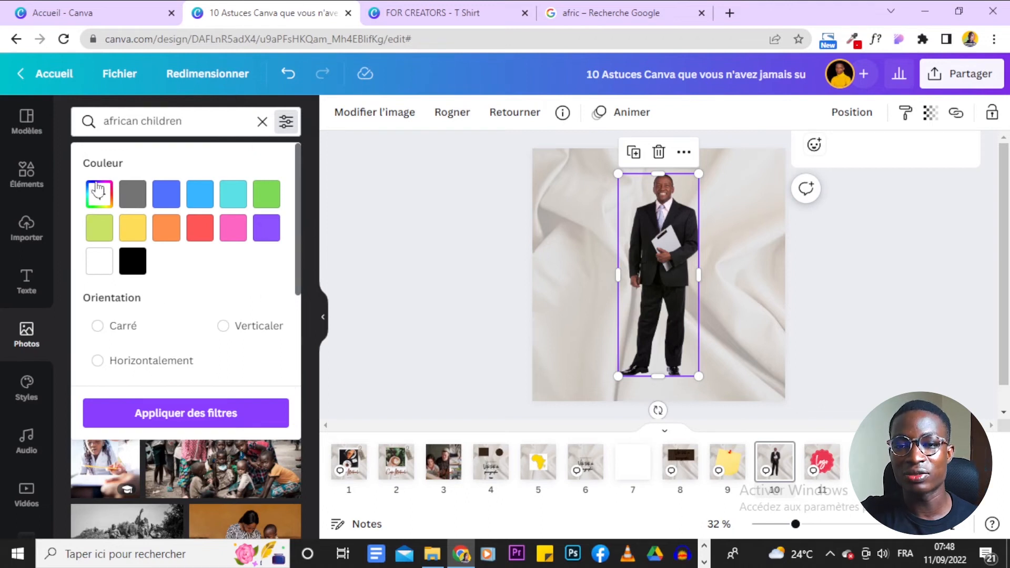
scroll(194, 256, down, 3)
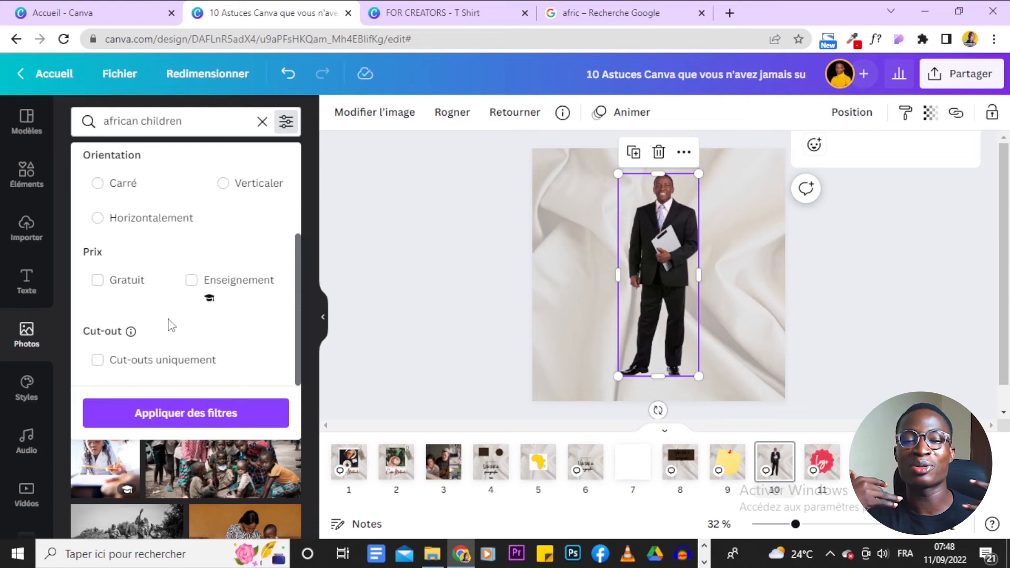
click(188, 361)
click(212, 414)
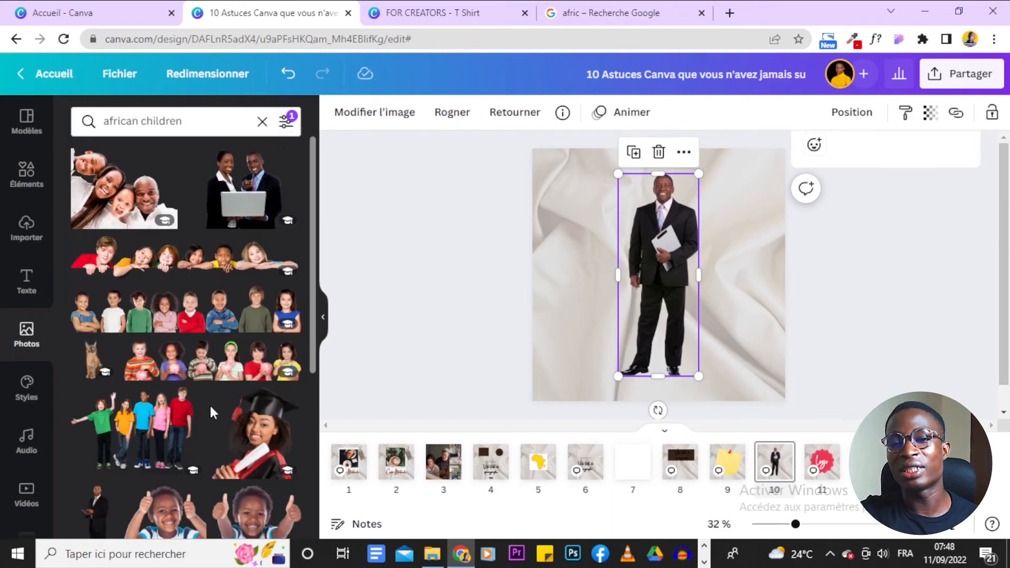
- Replace the businessman on page 10 with the cut-out photo of the boy in a striped shirt giving two thumbs up
scroll(204, 234, down, 5)
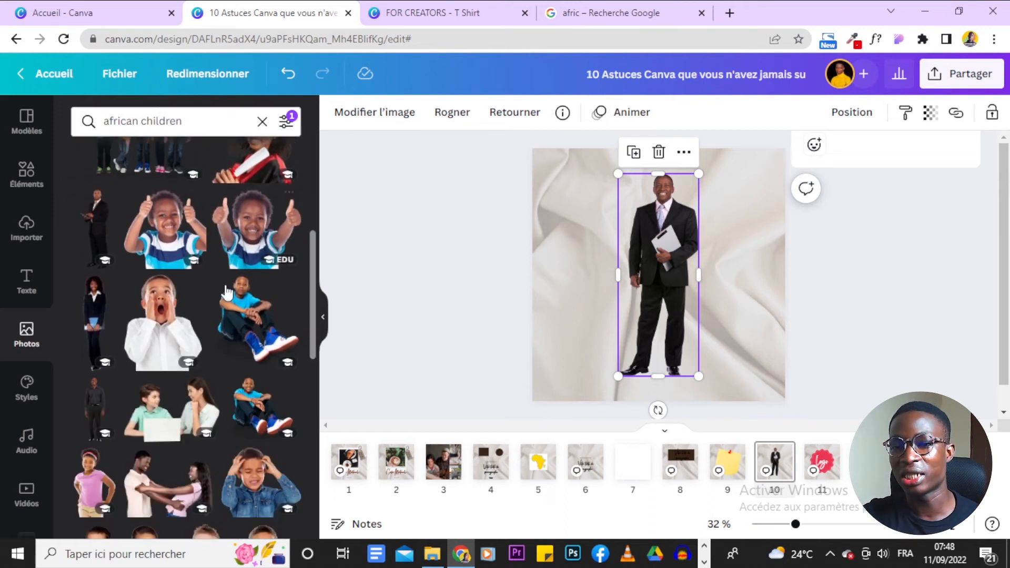
click(659, 160)
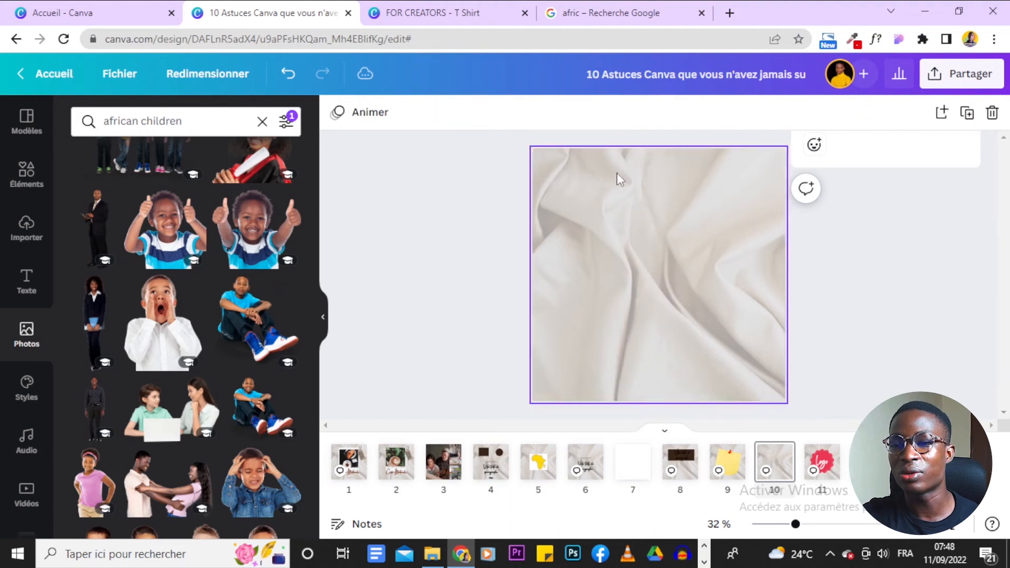
click(255, 232)
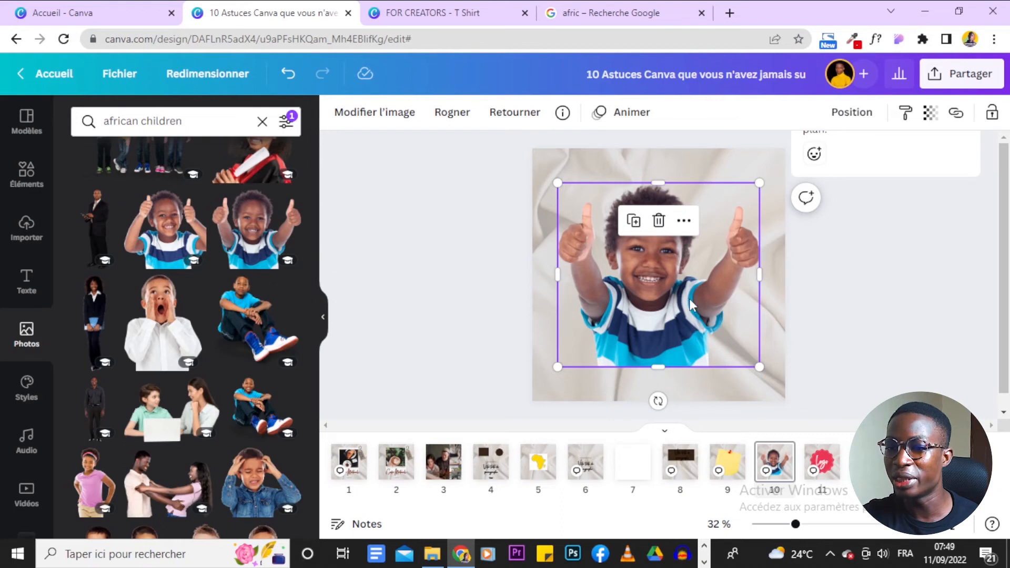
scroll(219, 326, down, 10)
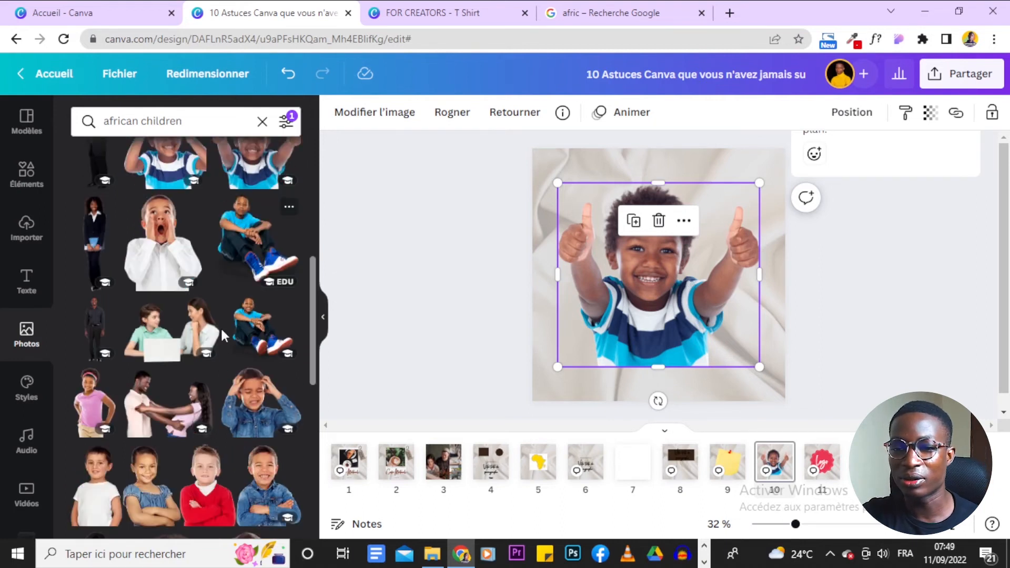
scroll(222, 331, down, 10)
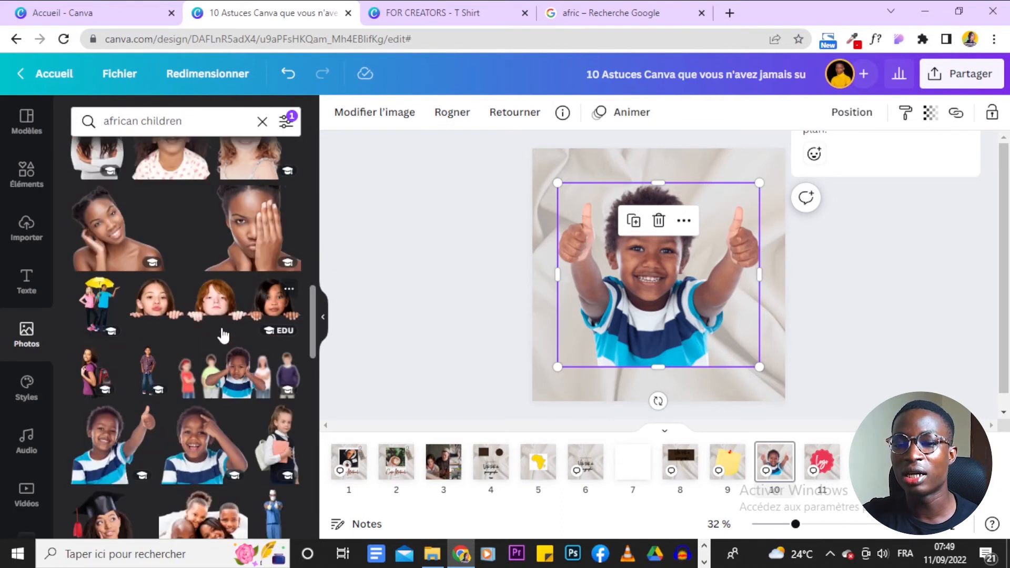